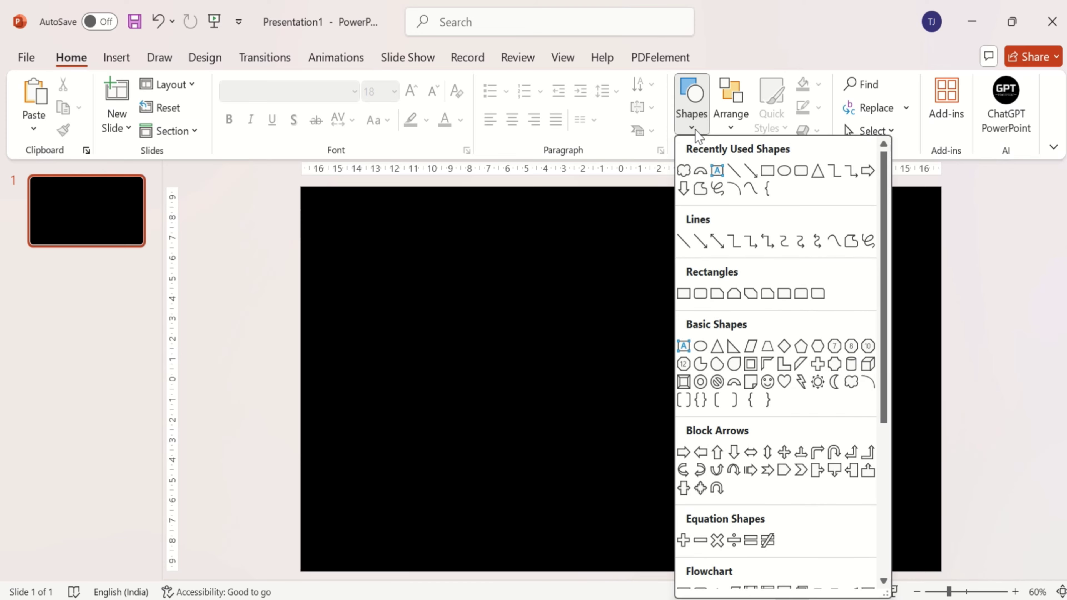
Draw a circle 5.3 cm high and 5.3 cm wide at the centre of the slide
click(769, 172)
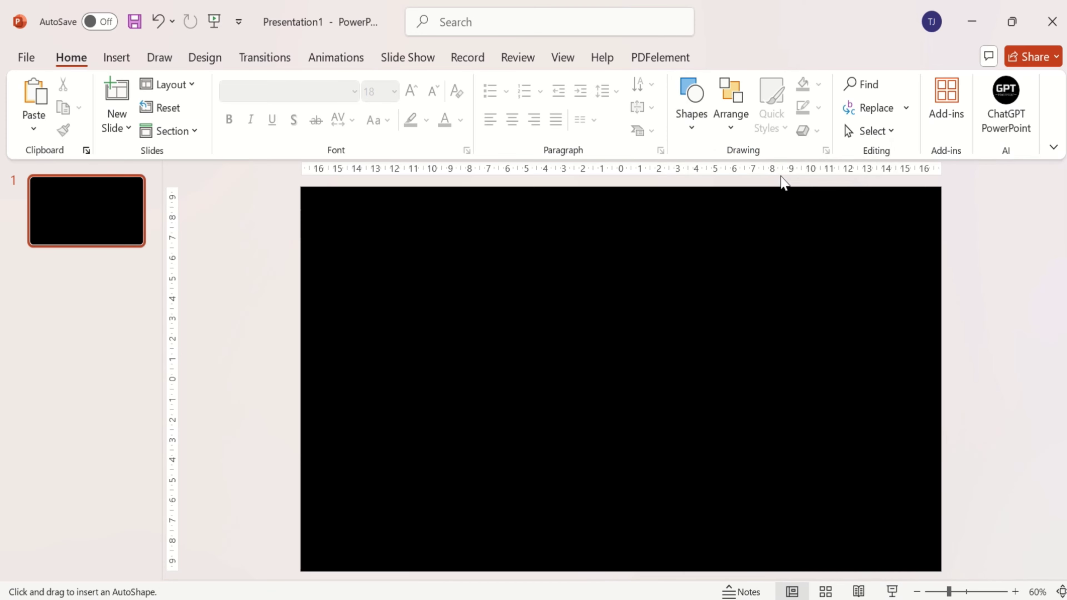
drag(640, 353, 689, 417)
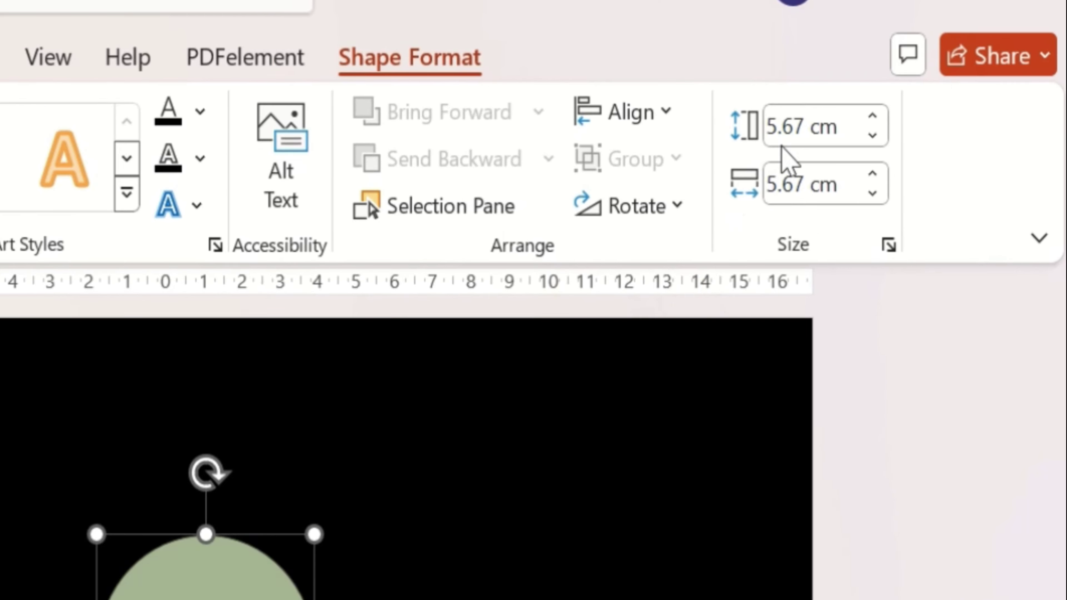
double_click(854, 114)
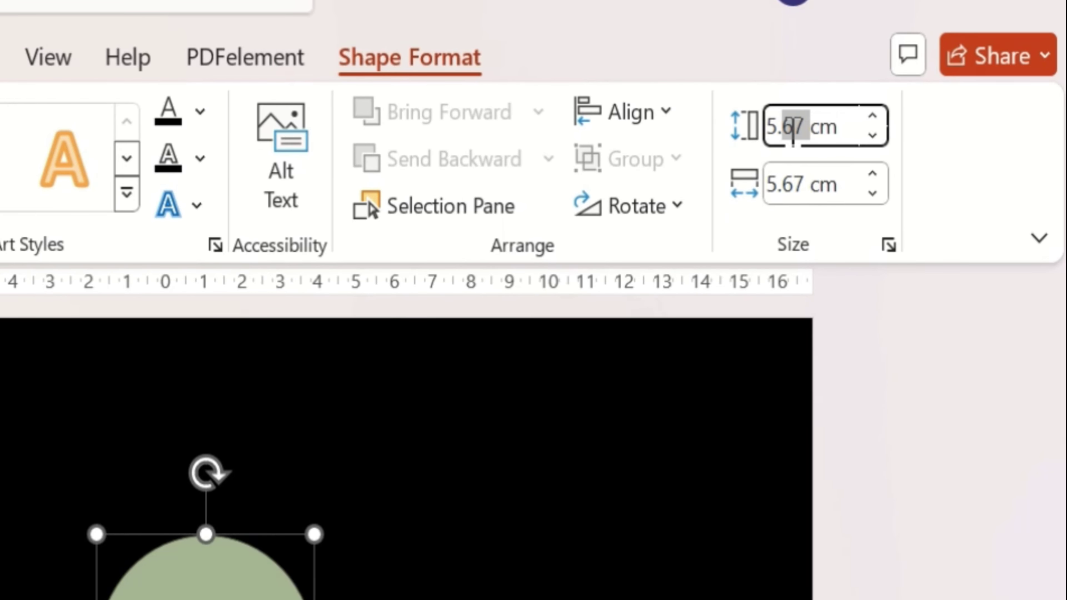
text(3)
key(Return)
double_click(799, 184)
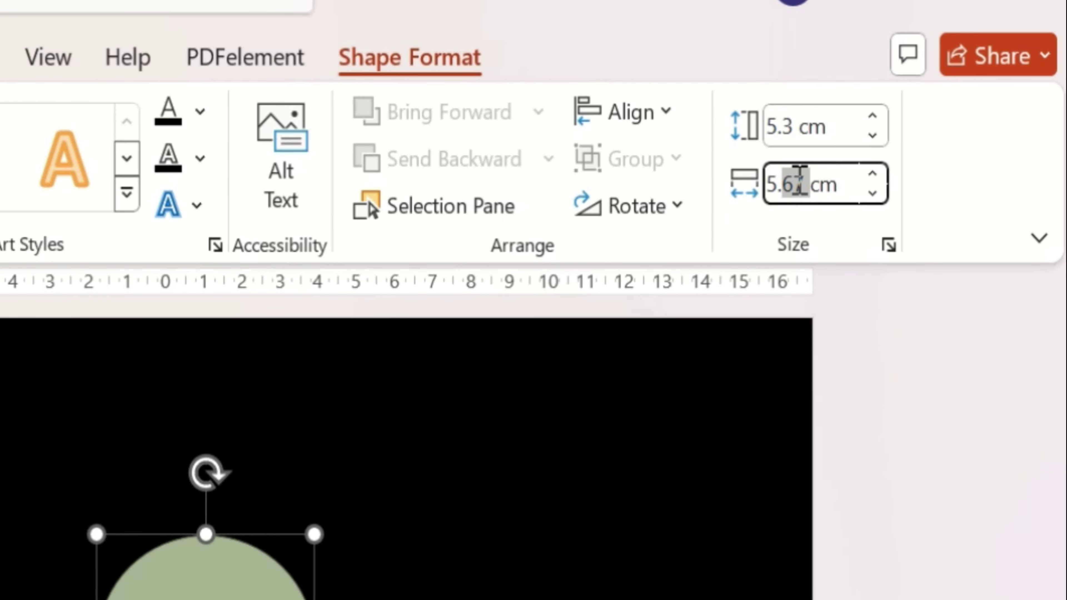
text(3)
key(Return)
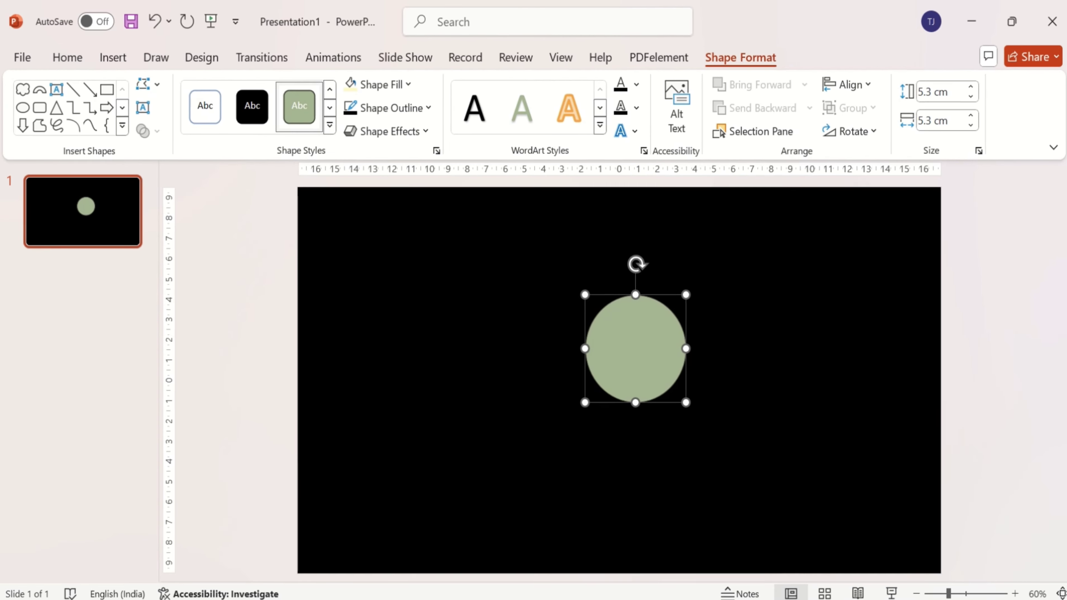
drag(659, 314, 645, 352)
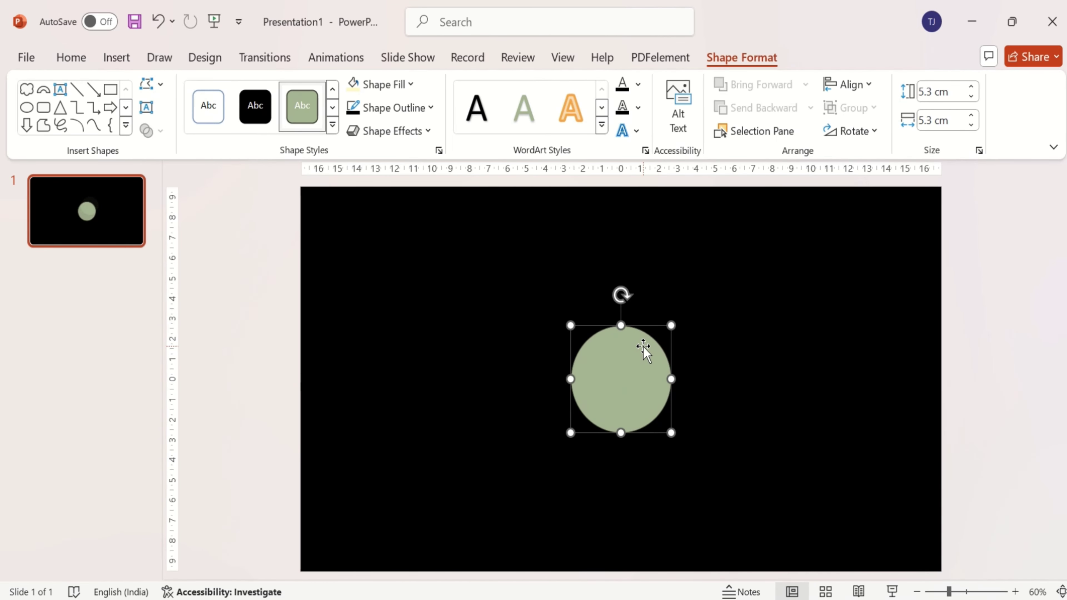
Draw an arc about 1.83 cm high and 2.36 cm wide inside the circle
click(72, 59)
click(692, 126)
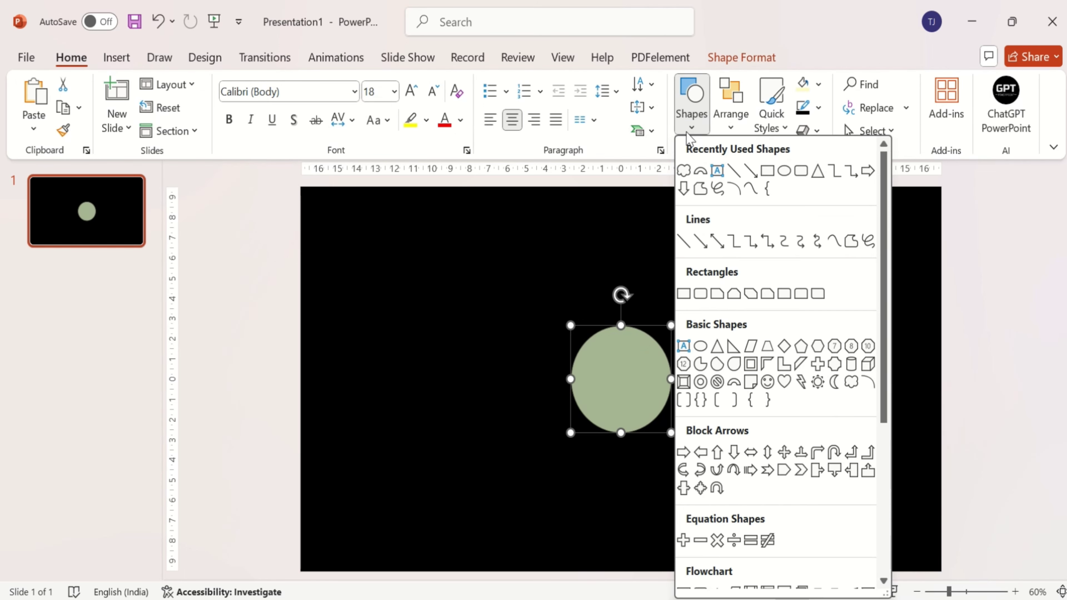
click(868, 382)
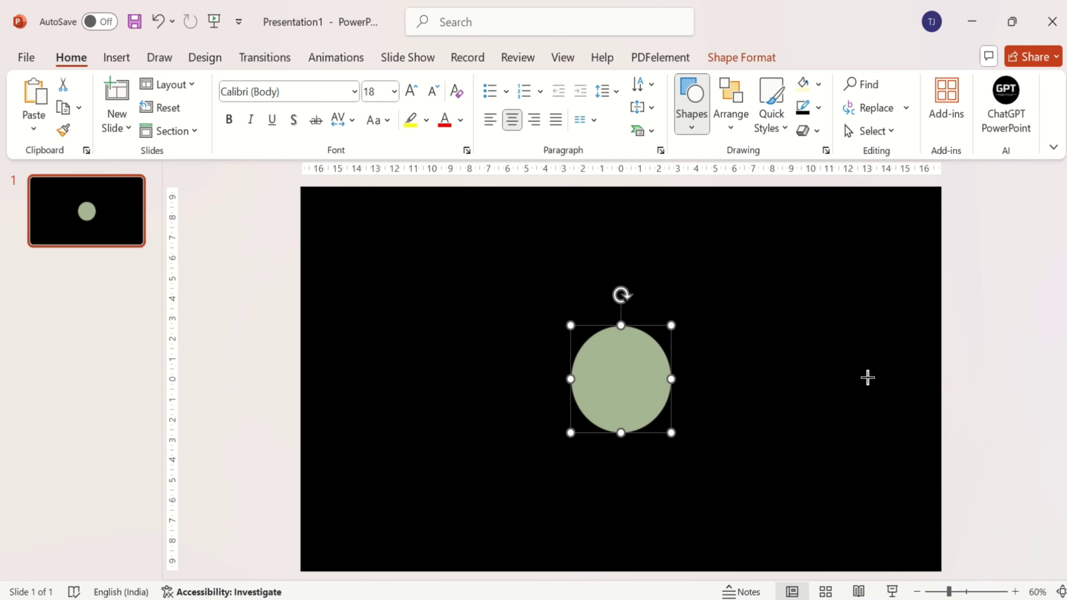
drag(608, 361, 653, 397)
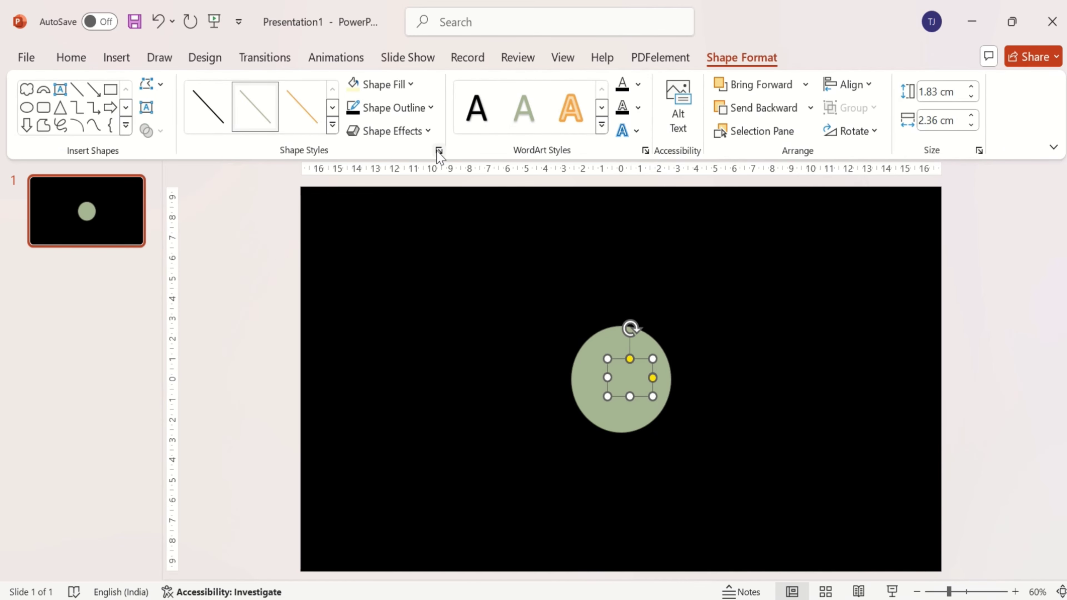
Set the arc's line width to 30 pt and its line colour to a darker shade of the yellow theme colour
click(439, 150)
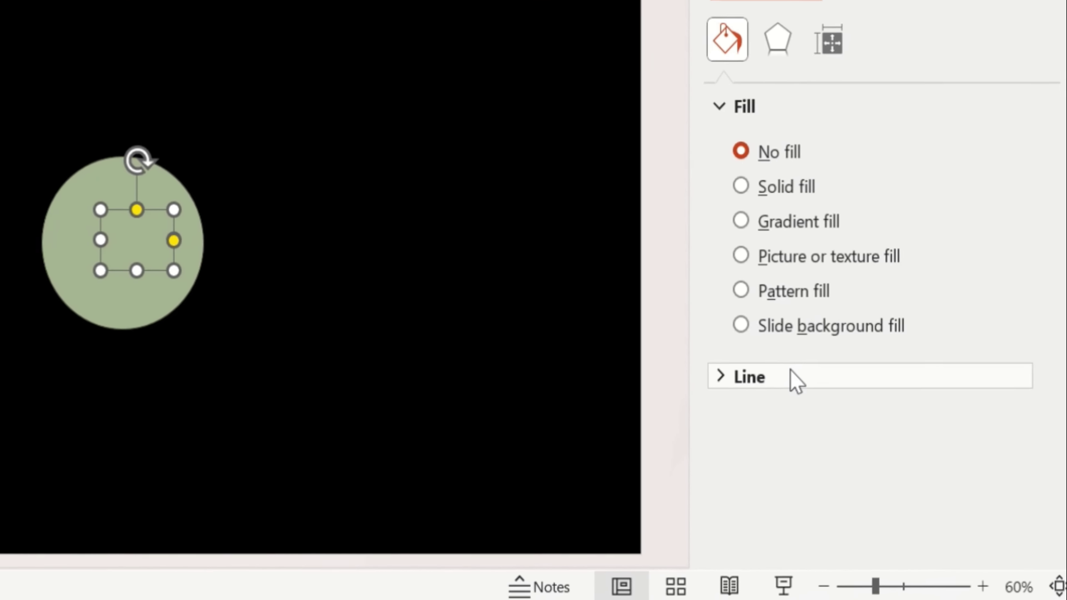
click(797, 381)
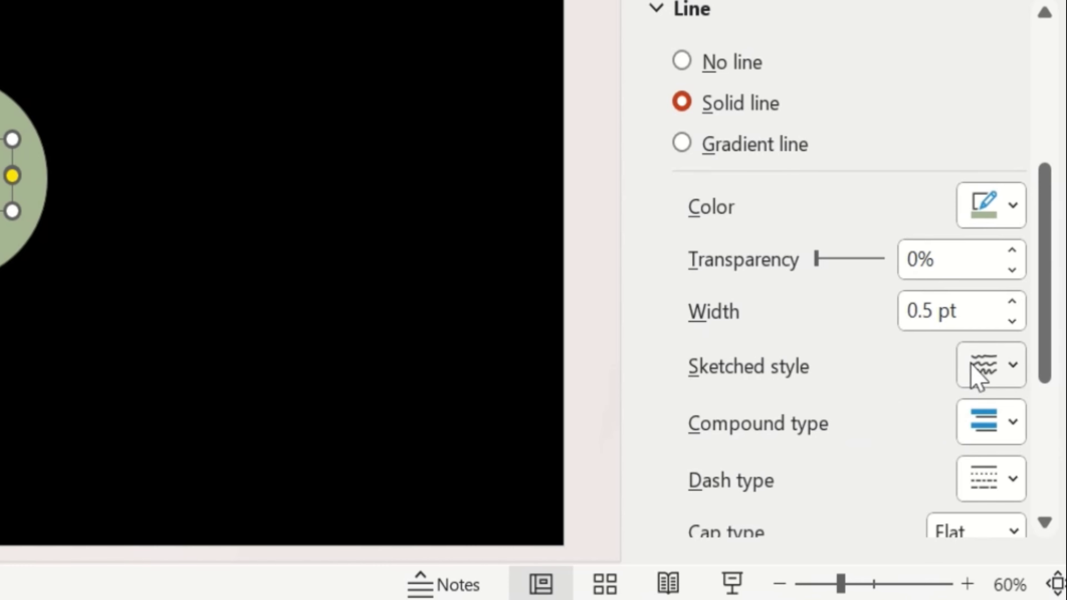
click(936, 314)
key(BackSpace)
key(BackSpace)
key(BackSpace)
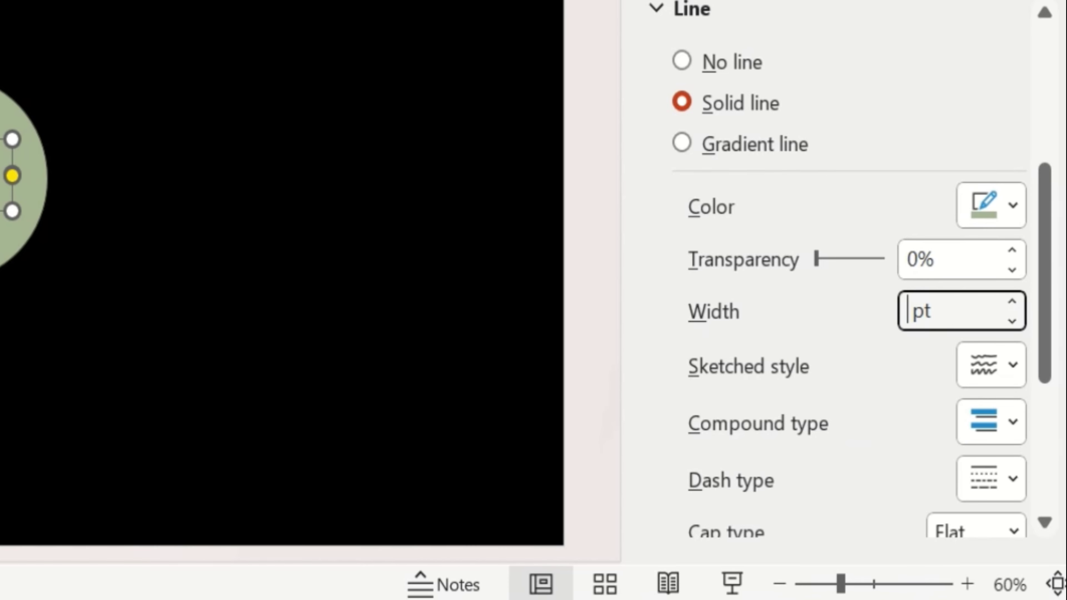
text(30)
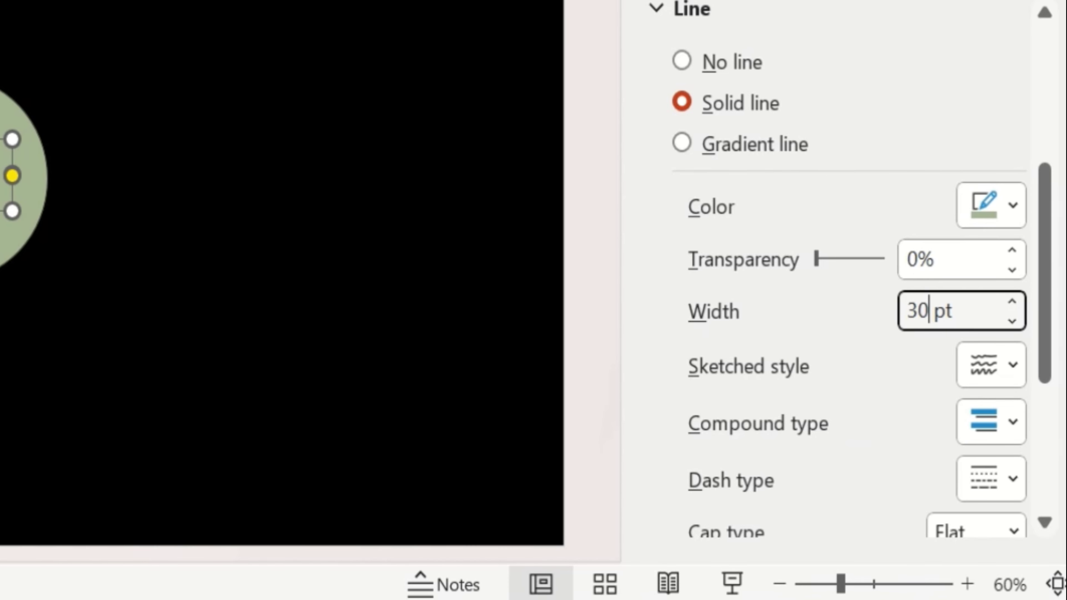
click(1013, 205)
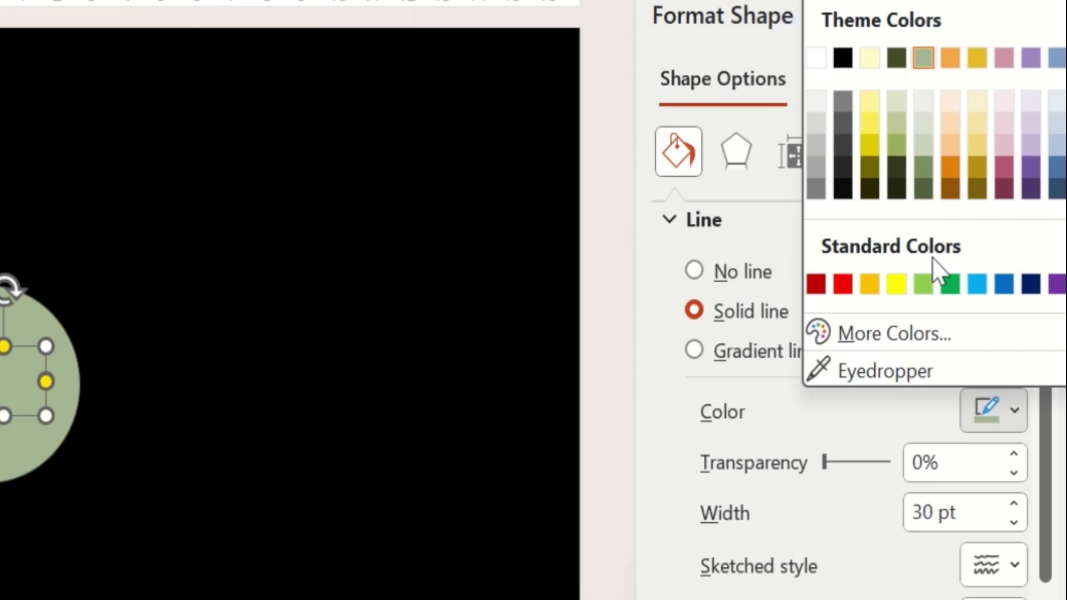
click(869, 147)
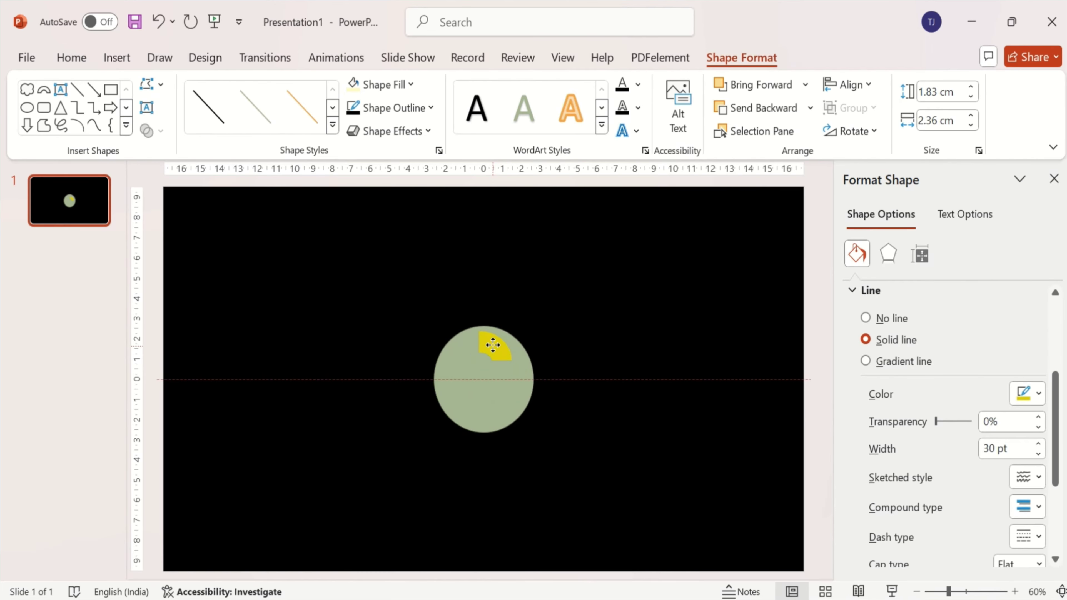
Move and enlarge the arc so that its curve follows the upper-right quarter of the green circle
drag(492, 344, 497, 346)
click(503, 384)
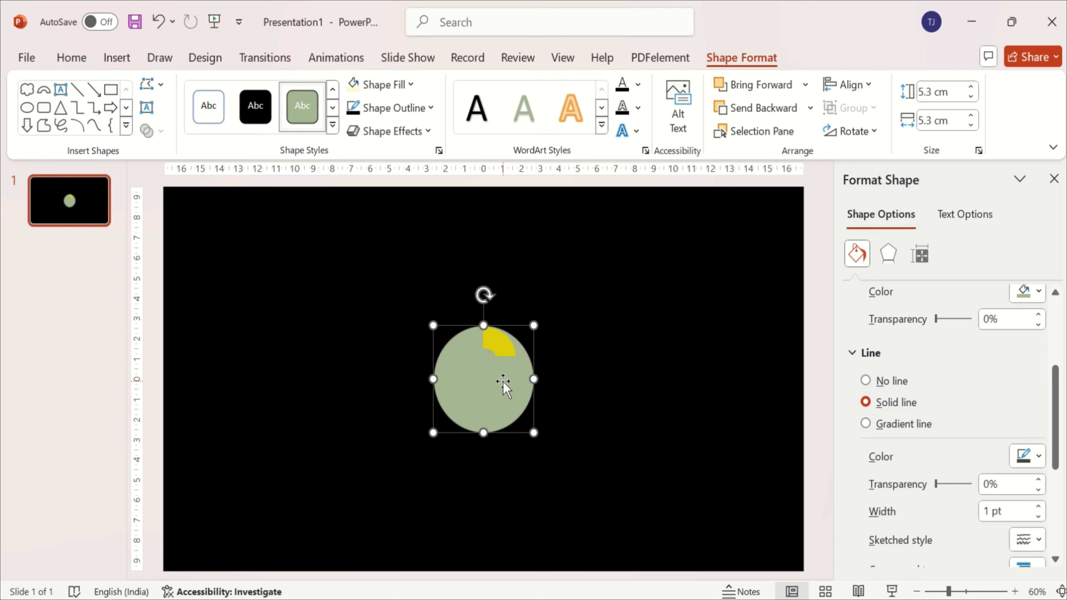
click(506, 355)
drag(506, 374, 555, 472)
drag(608, 309, 559, 304)
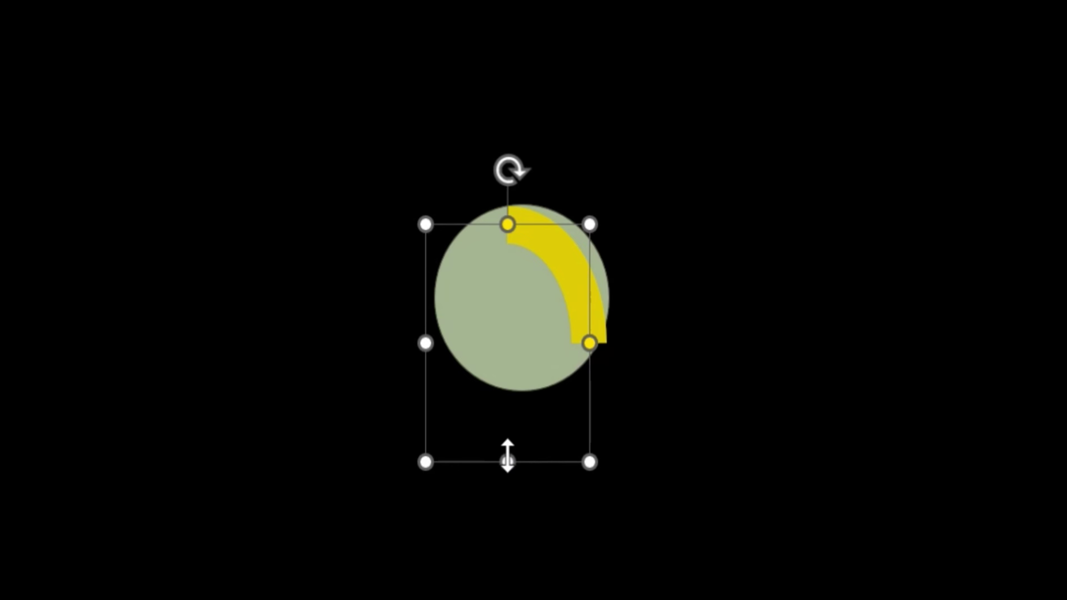
drag(507, 462, 504, 391)
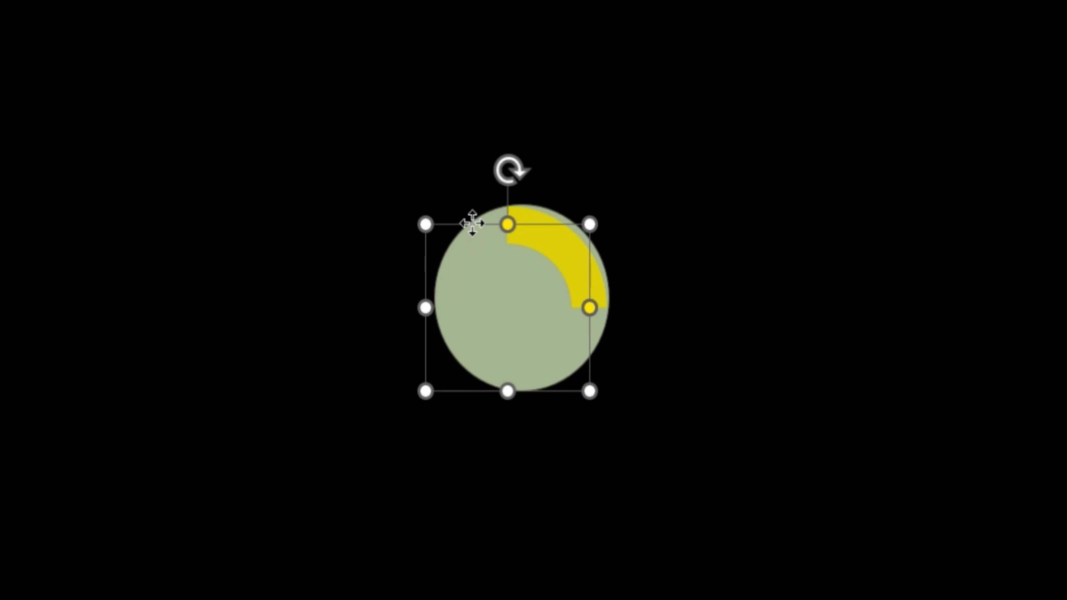
drag(469, 223, 473, 220)
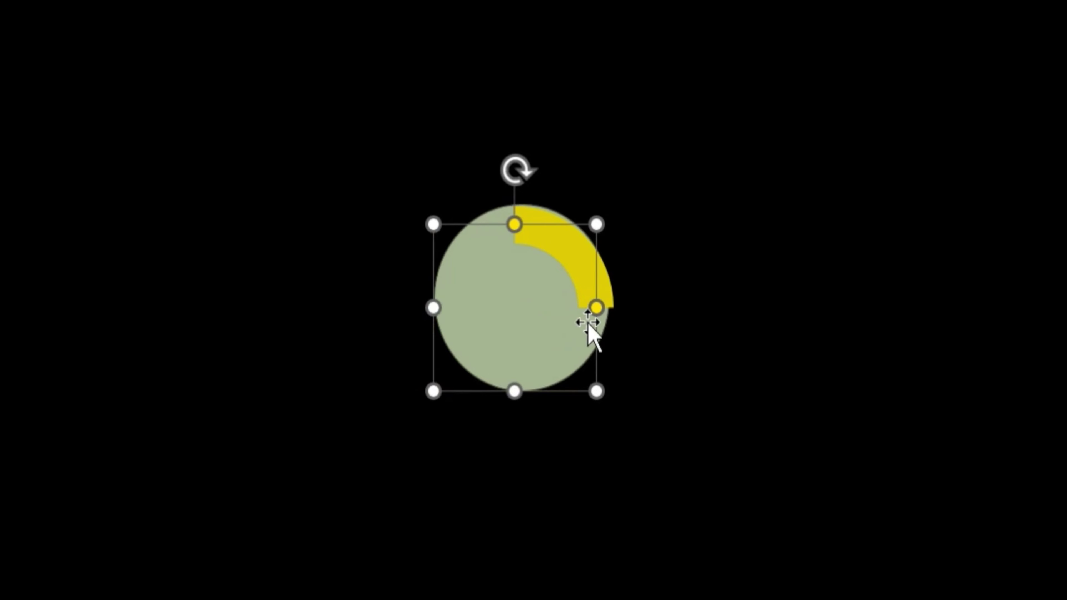
Extend the arc's end clockwise to the circle's lower-left edge and fit the arc's size and position to the circle's outline
drag(597, 307, 493, 401)
drag(459, 346, 461, 333)
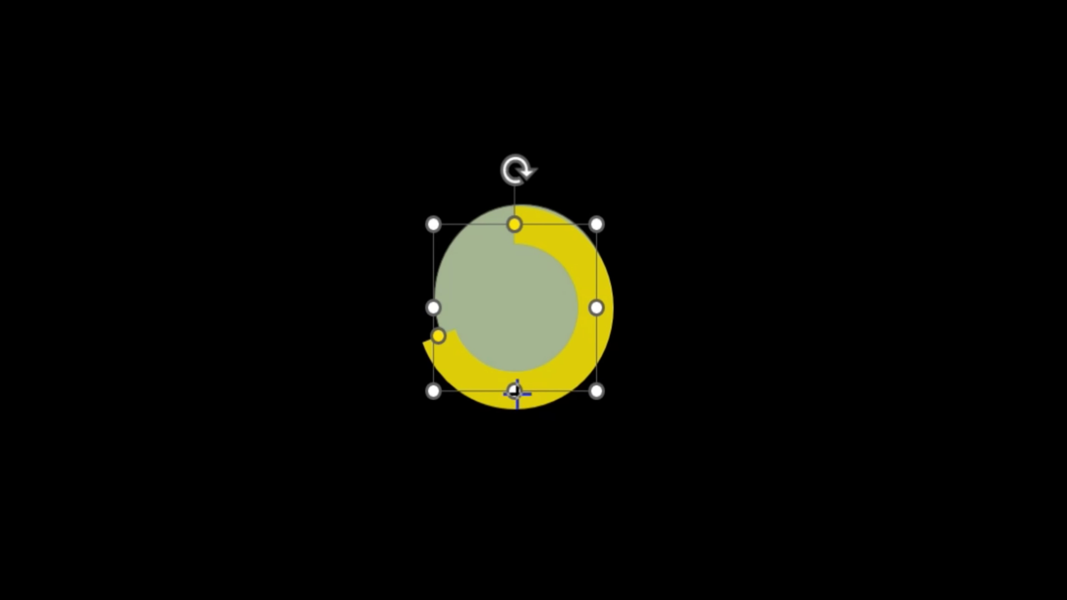
drag(515, 392, 517, 377)
drag(434, 302, 448, 305)
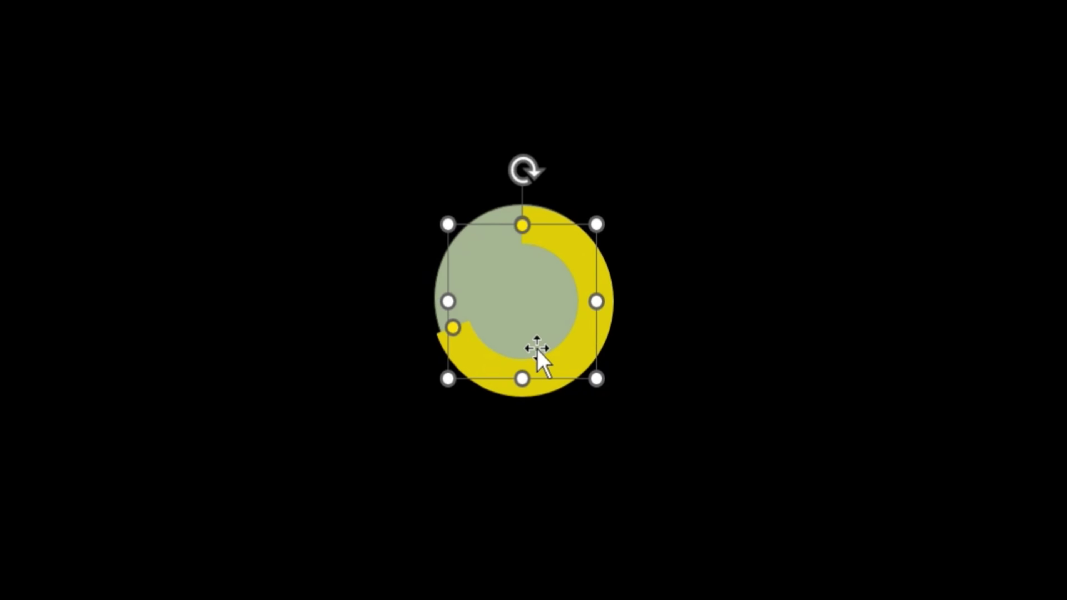
drag(552, 357, 548, 350)
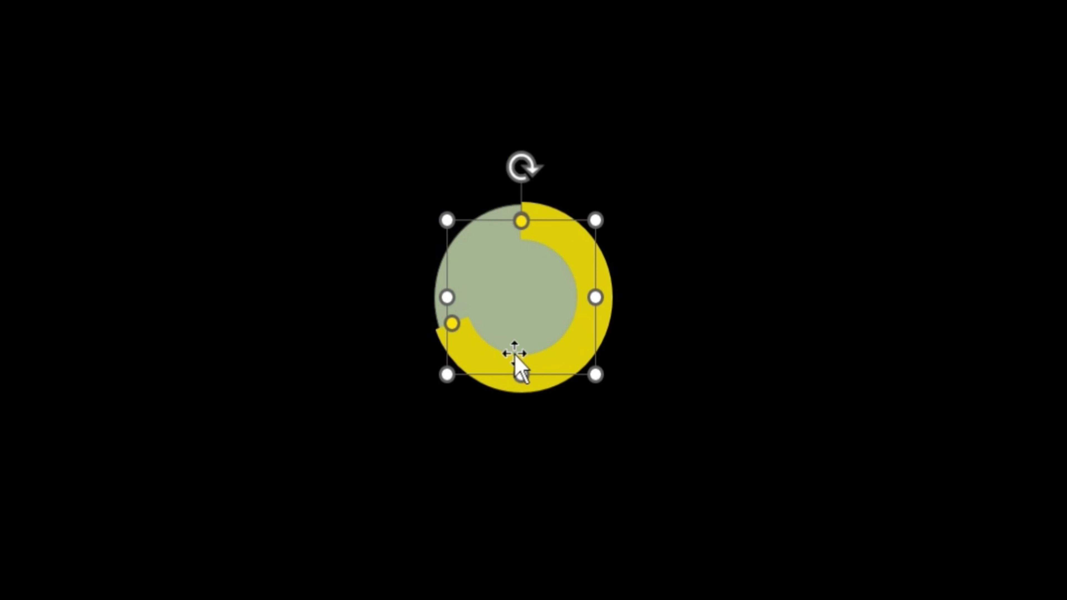
Delete the green guide circle behind the arc
click(501, 289)
key(Delete)
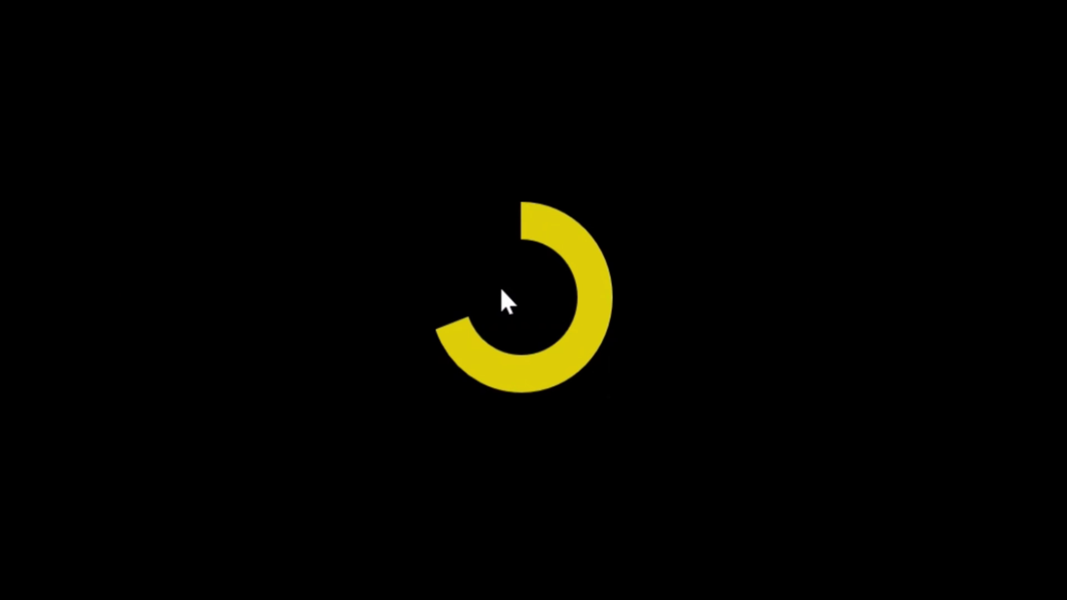
Set the yellow arc's line cap type to Round
click(541, 356)
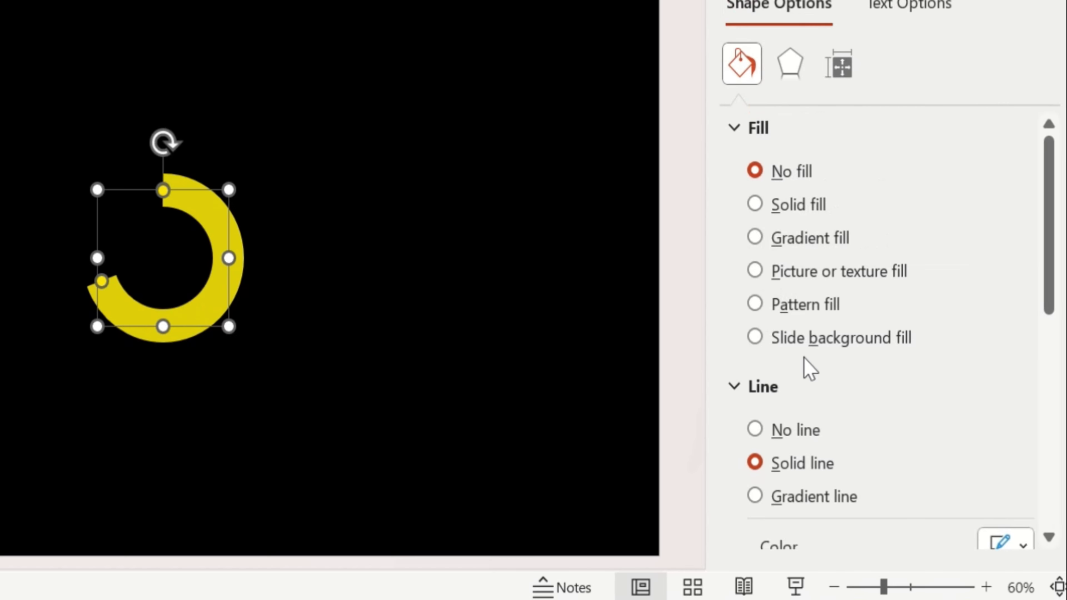
scroll(895, 353, down, 5)
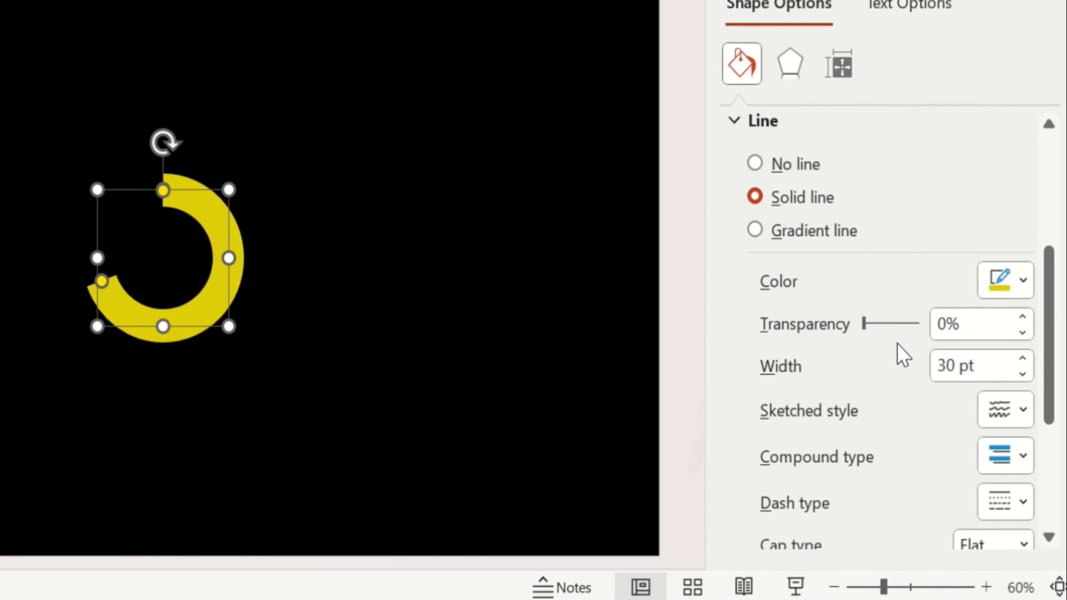
scroll(1020, 469, down, 3)
click(1024, 415)
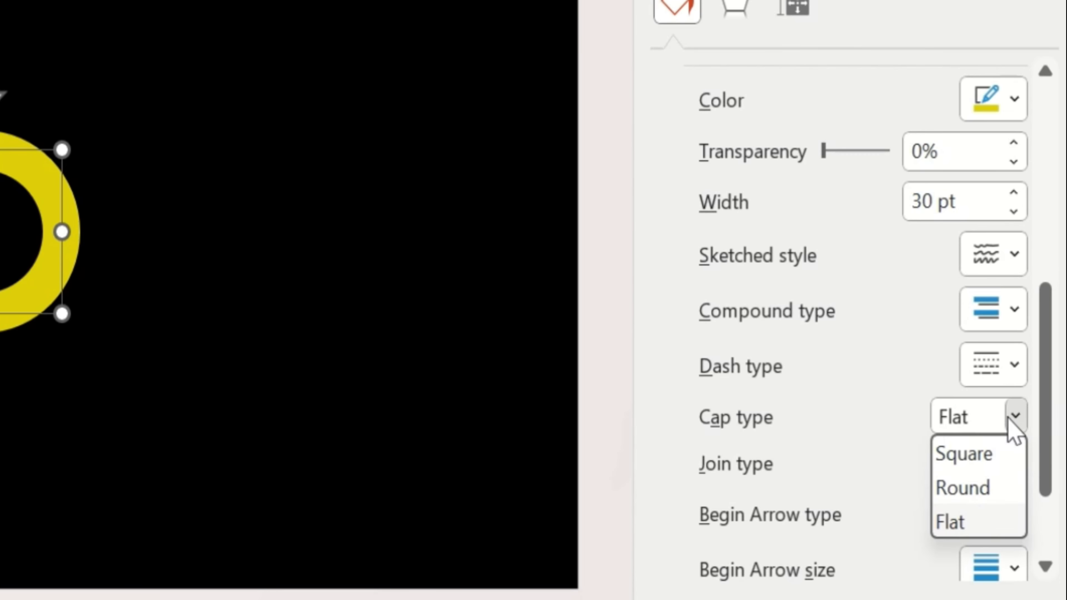
click(977, 487)
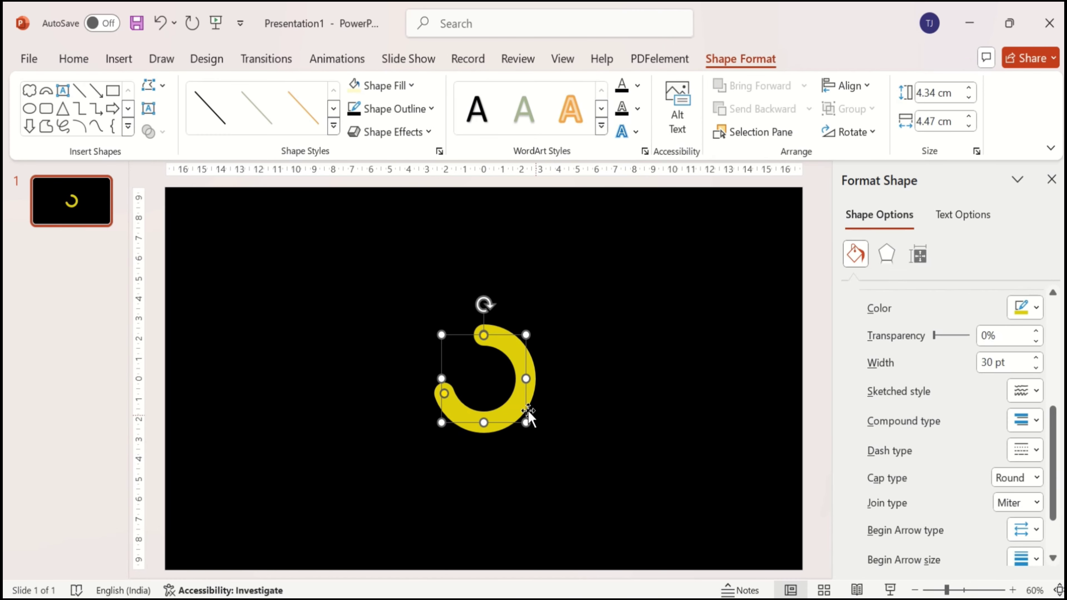
Set the arc's height to 5.4 cm and width to 5.3 cm, and centre it on the slide
drag(441, 378, 446, 378)
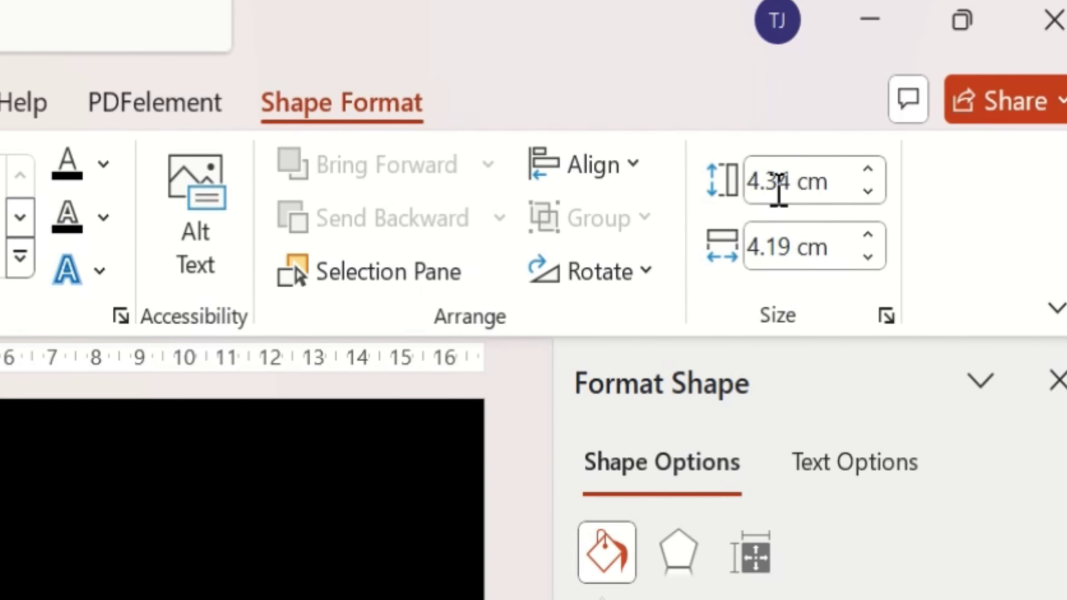
click(931, 93)
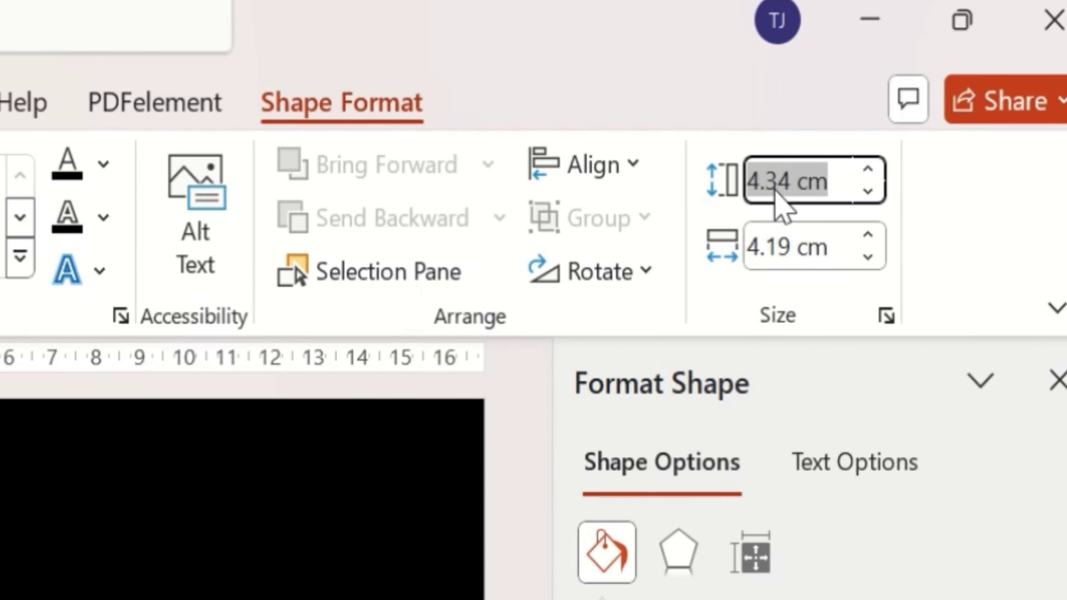
text(5.4)
key(Return)
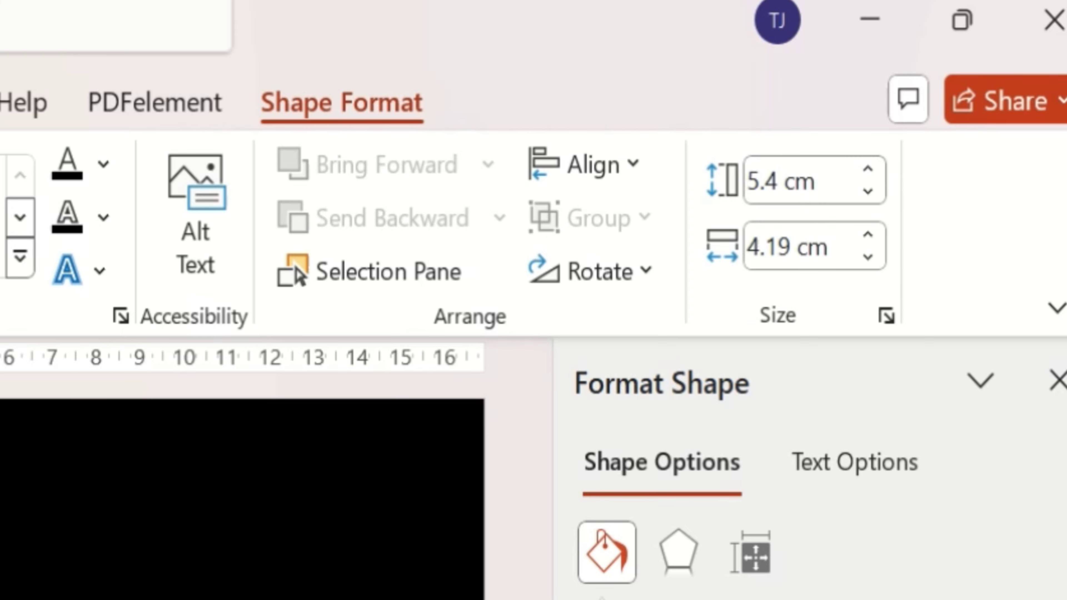
click(766, 252)
text(5.)
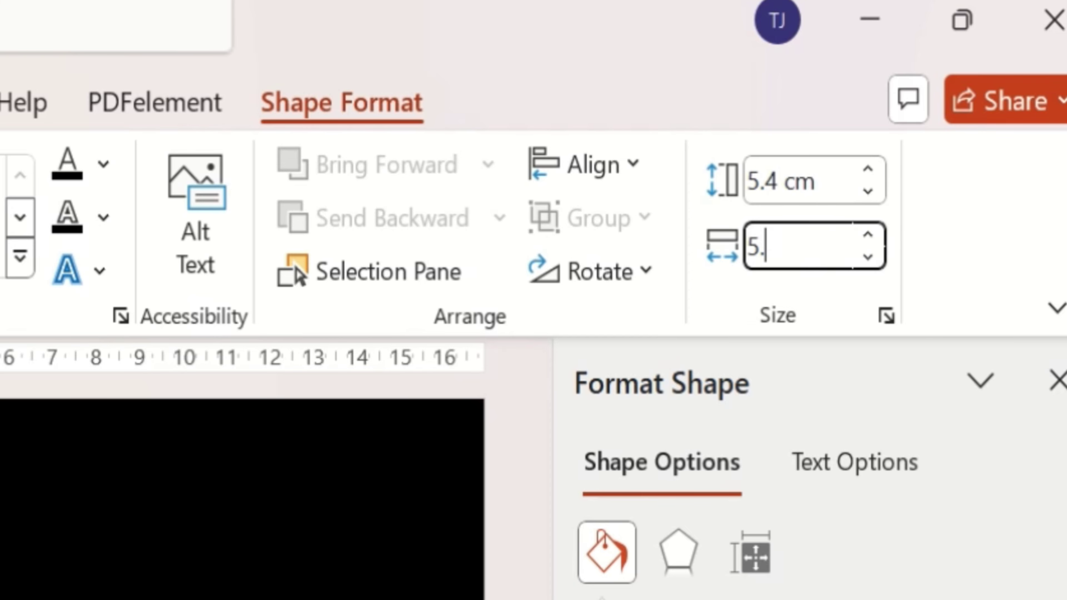
text(3)
key(Return)
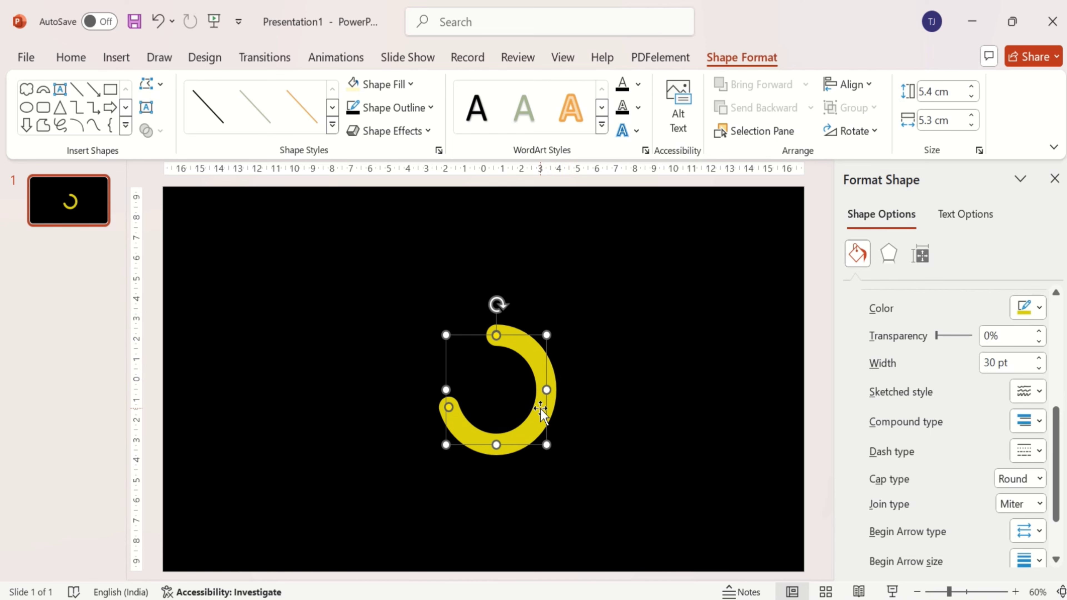
mouse_move(540, 408)
mouse_down()
mouse_move(491, 400)
mouse_move(302, 436)
mouse_move(529, 393)
mouse_move(529, 406)
mouse_up()
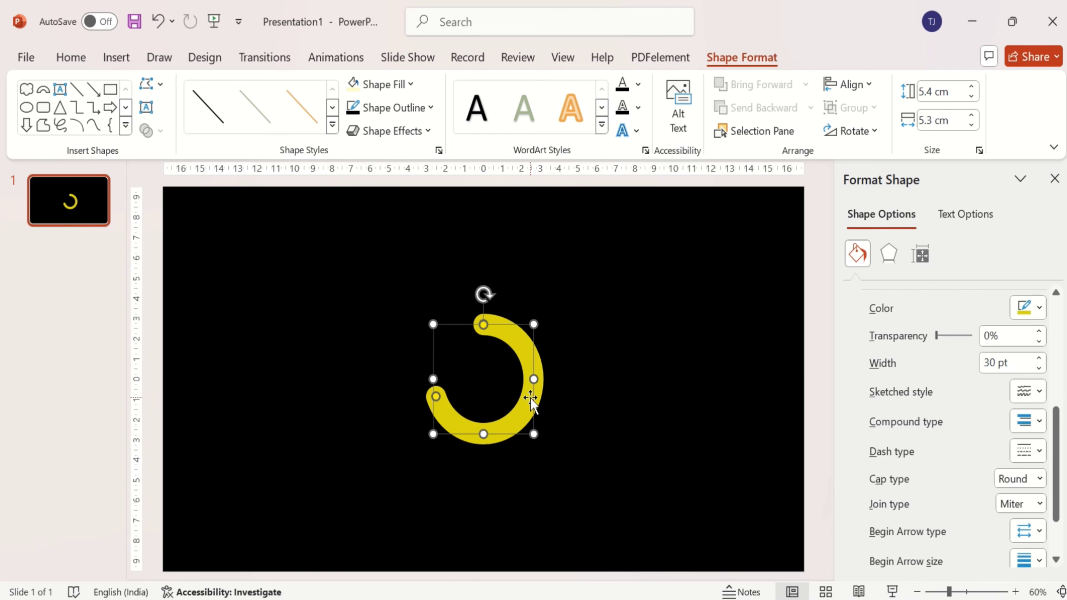
Change the arc's outline to a gradient line and colour its first stop light gold
scroll(1039, 310, up, 2)
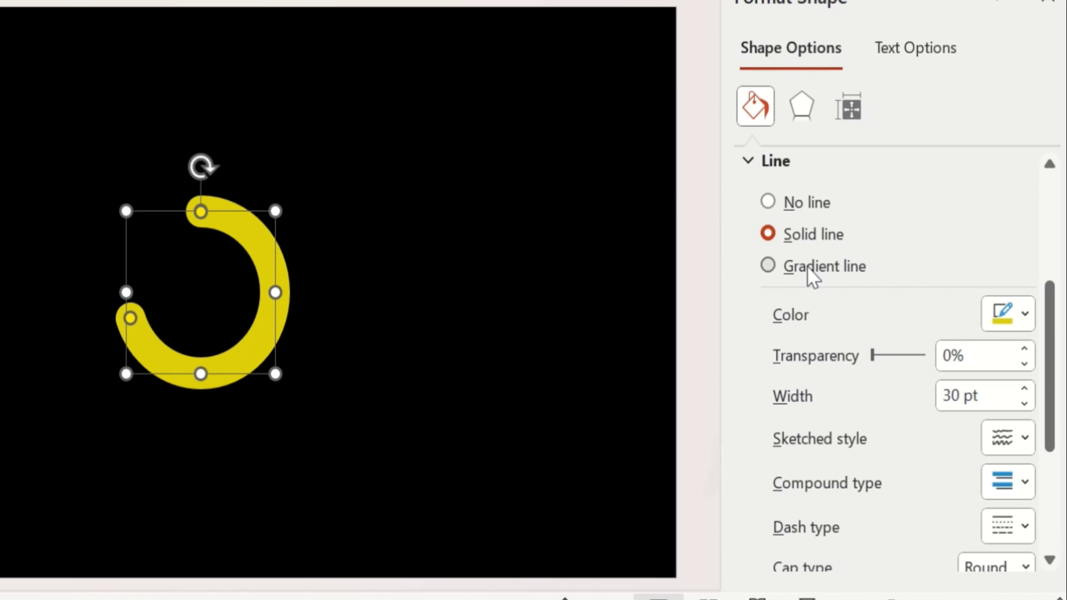
click(807, 268)
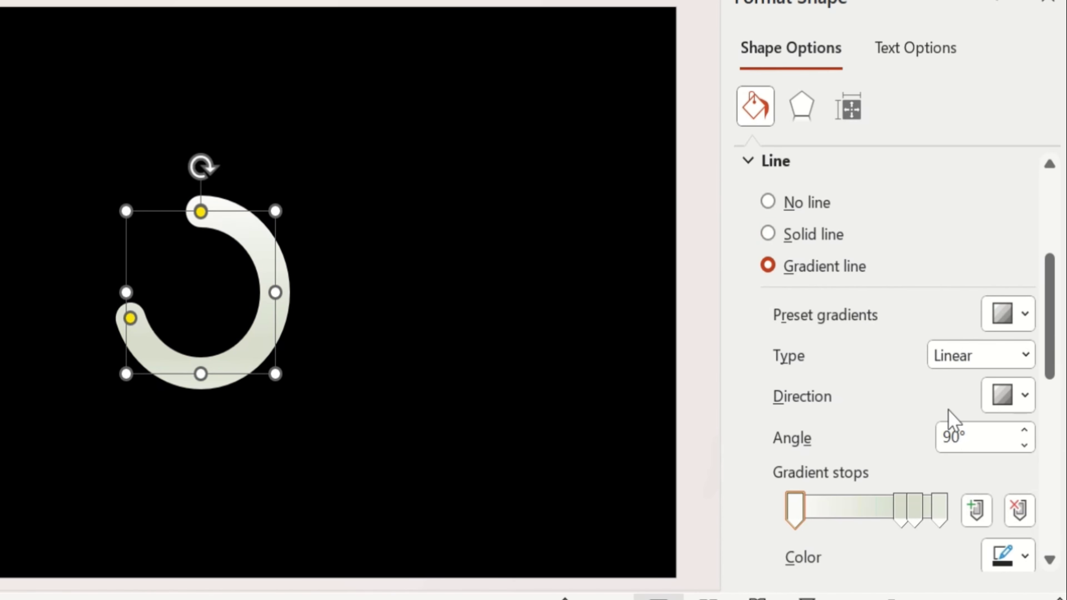
scroll(949, 421, down, 3)
click(1012, 434)
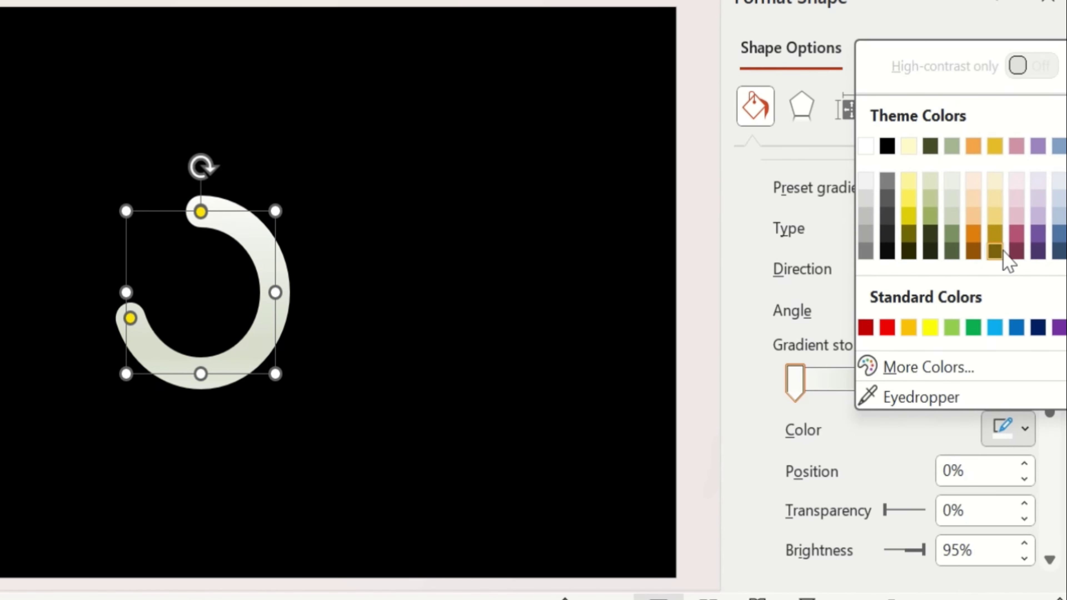
click(996, 215)
Colour the arc's gradient stop at 74% dark orange with -25% brightness
click(901, 381)
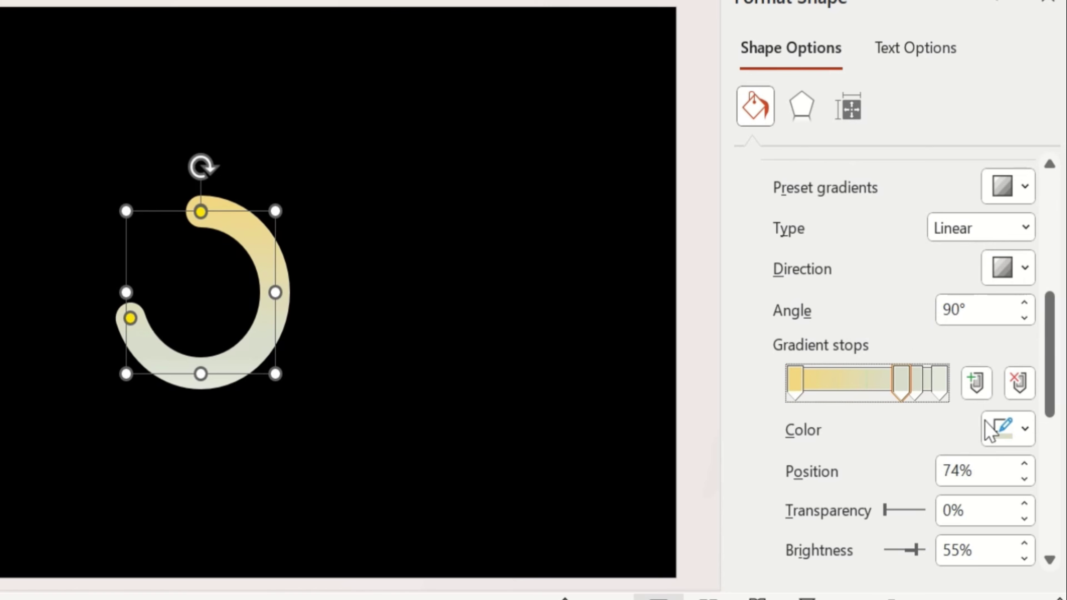
click(1010, 433)
click(980, 235)
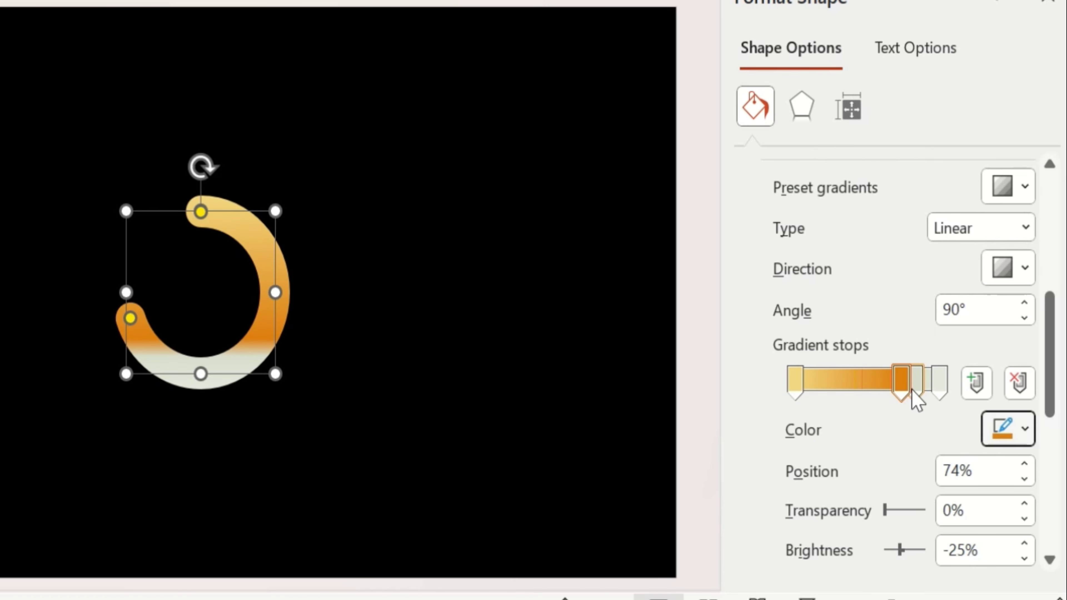
Remove the extra gradient stop between the orange and last stops, and colour the 100% stop yellow with -50% brightness
click(920, 401)
key(ctrl+z)
click(940, 383)
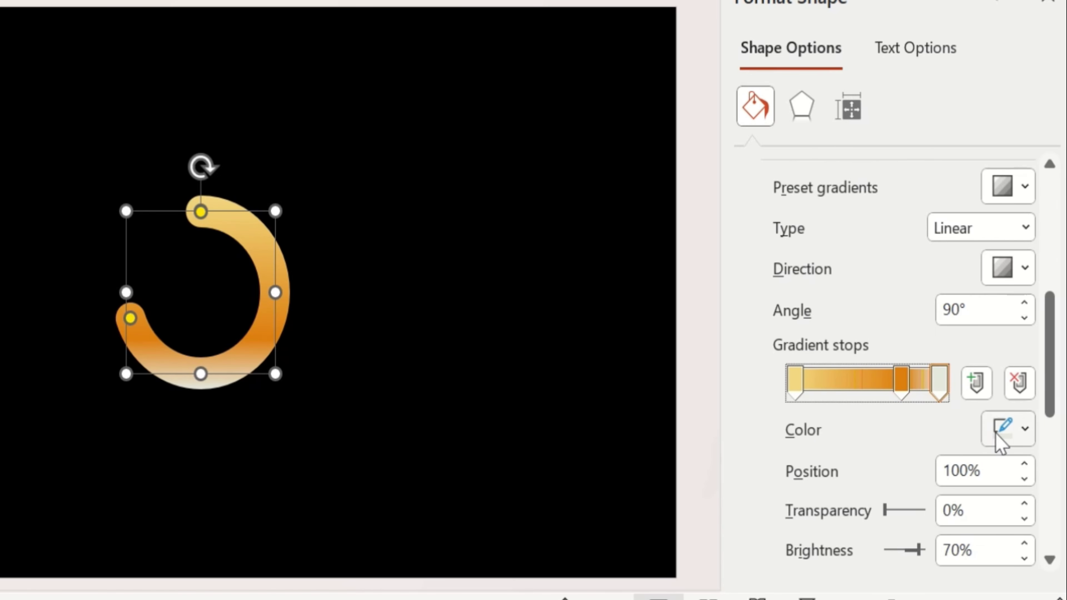
click(1007, 433)
click(909, 217)
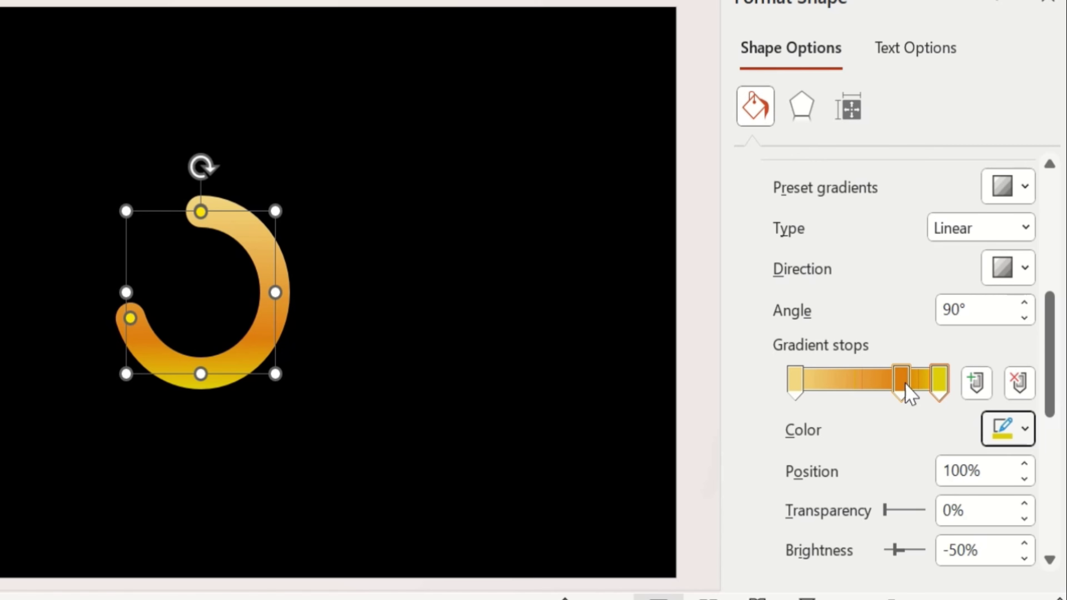
Move the orange gradient stop to 44% and set the arc's gradient angle to 120°
drag(904, 389, 861, 398)
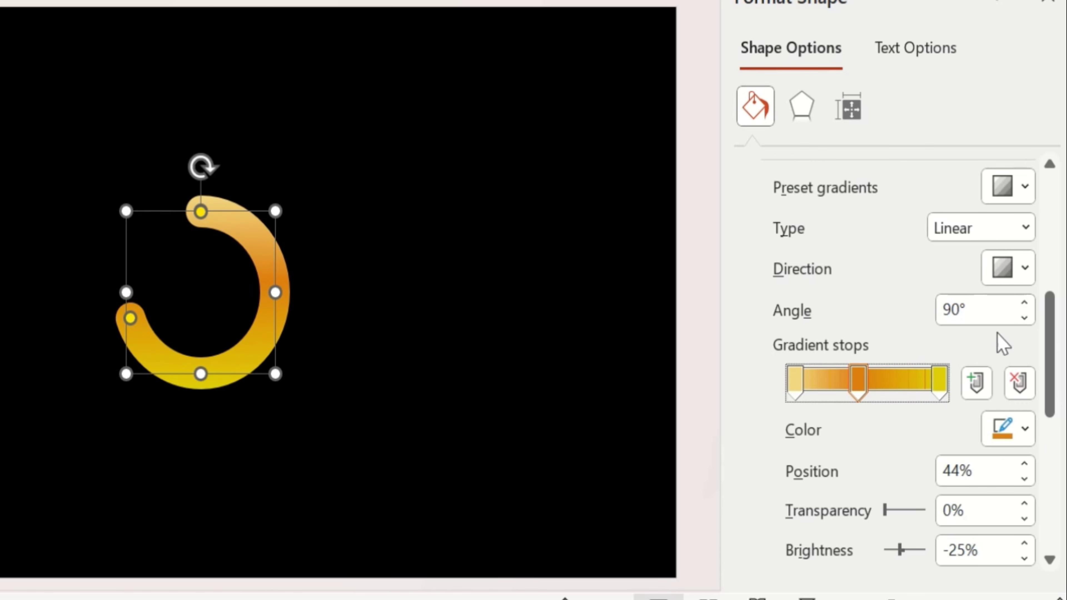
click(1025, 303)
click(1025, 303)
click(1024, 303)
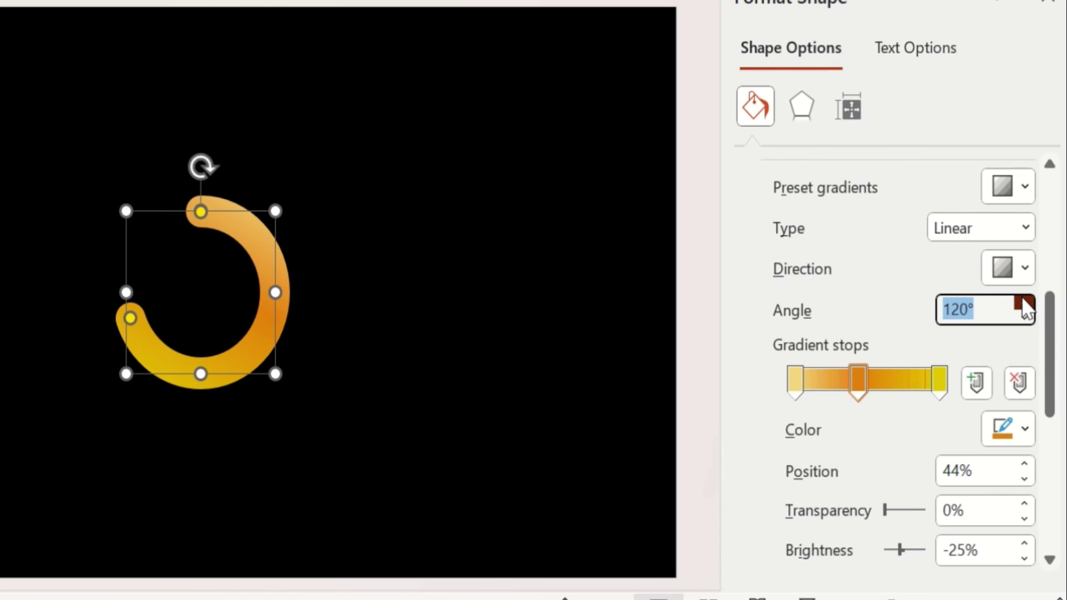
click(1025, 318)
click(1024, 319)
click(1025, 318)
click(1024, 319)
click(1025, 318)
click(1024, 318)
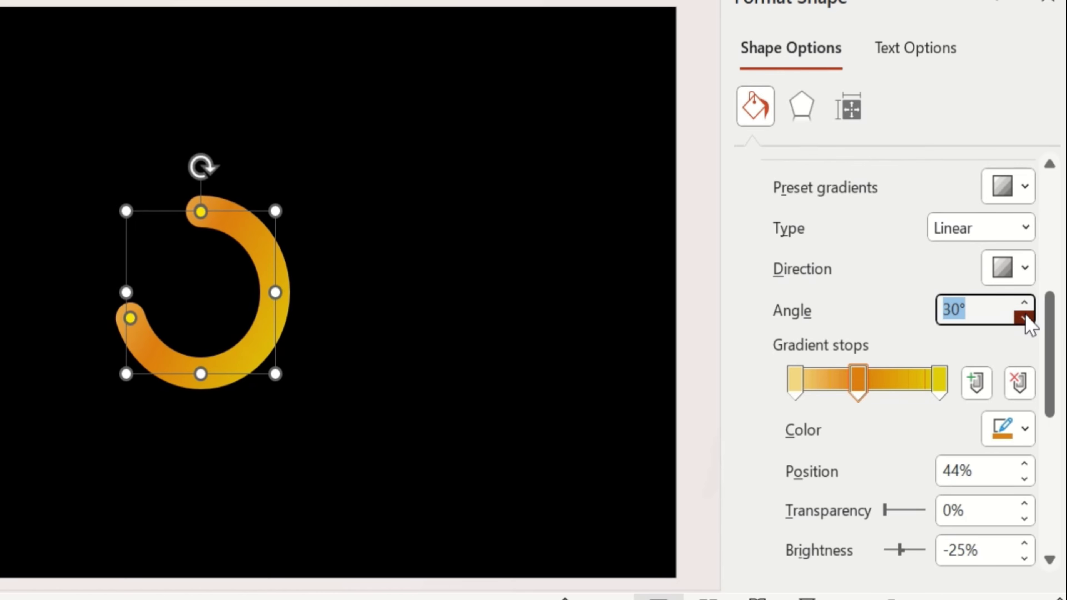
click(1024, 319)
click(1025, 318)
click(1024, 303)
click(1025, 303)
click(1024, 303)
click(1025, 303)
click(1024, 302)
click(1024, 303)
click(1025, 303)
click(1024, 303)
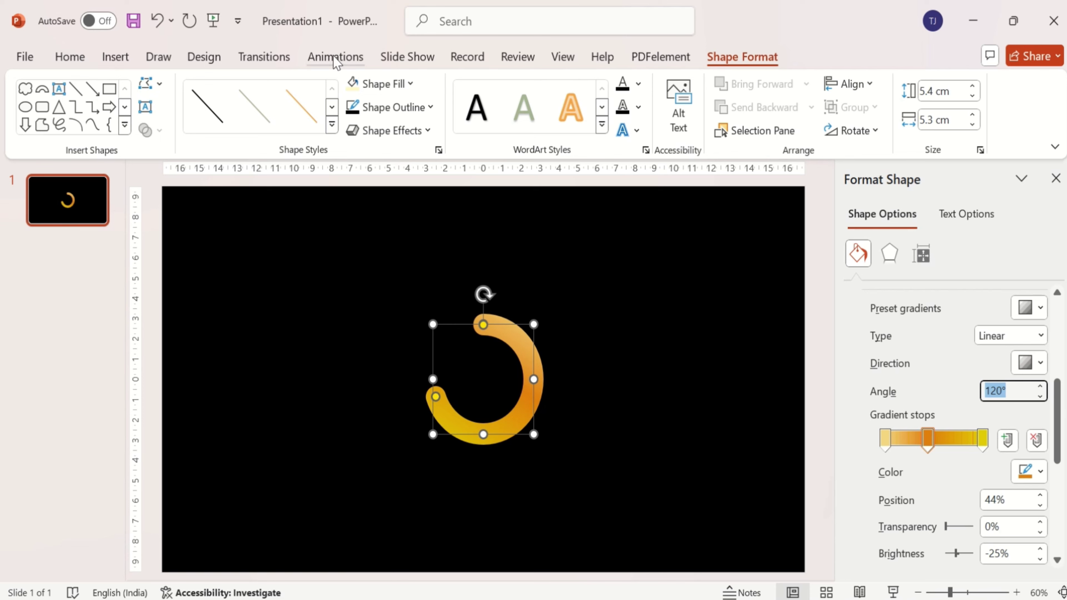
Add a Wheel entrance animation to the gradient arc
click(335, 59)
click(664, 126)
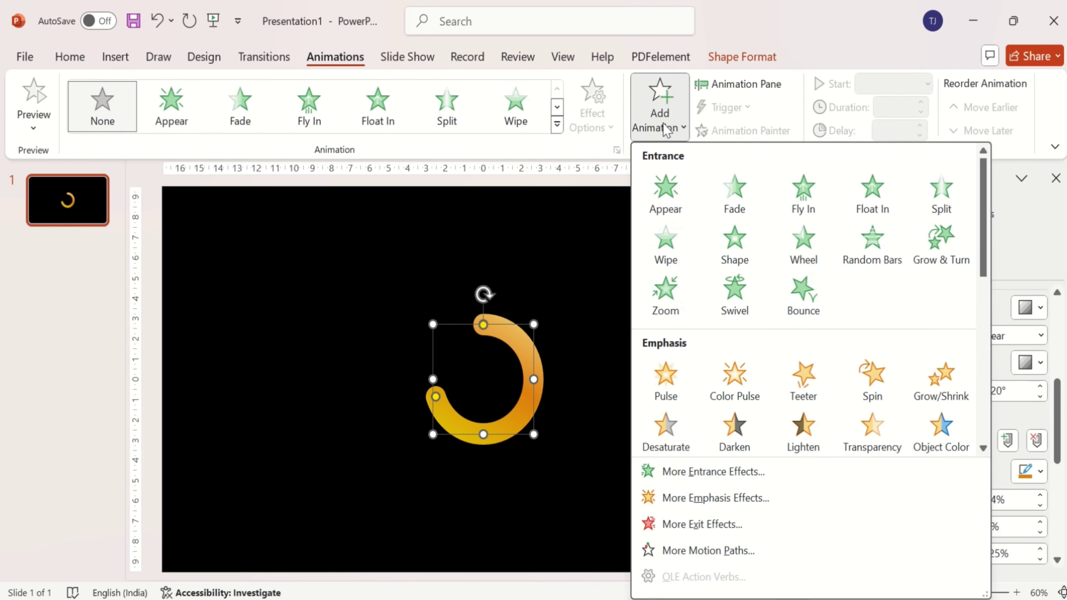
click(804, 243)
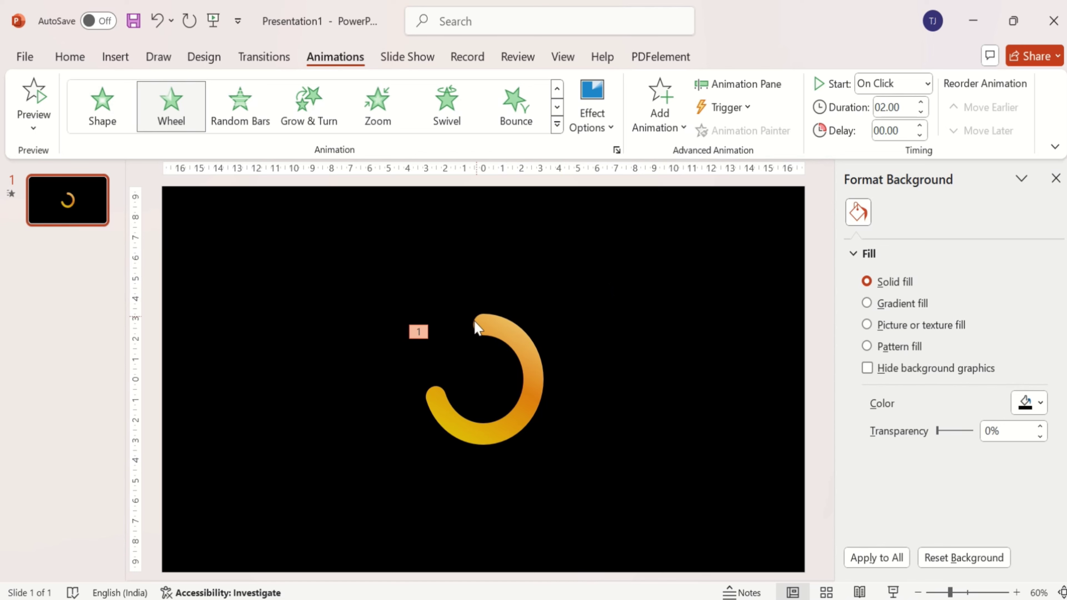
Draw a small oval about 0.74 cm high and 0.86 cm wide to the upper right of the arc
click(71, 58)
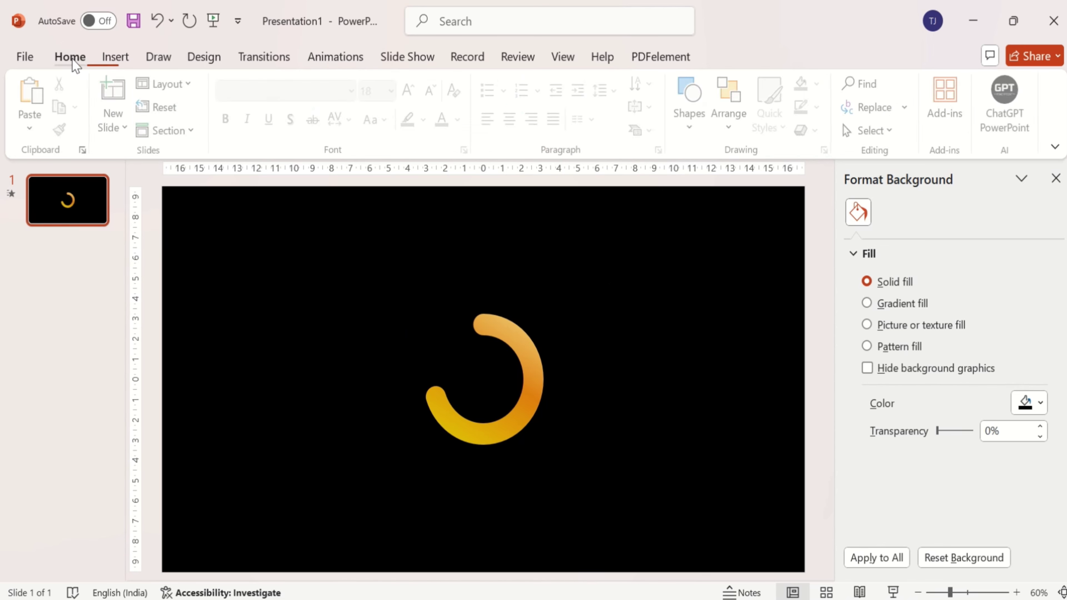
click(693, 118)
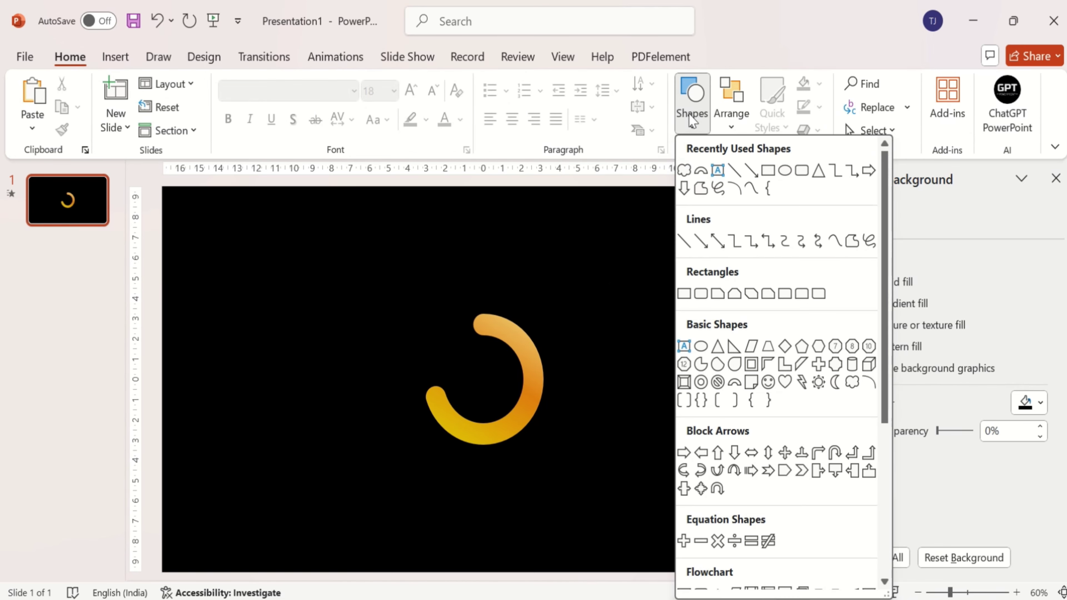
click(785, 171)
drag(579, 290, 596, 307)
Set the small oval's height and width to 1.22 cm each
click(927, 90)
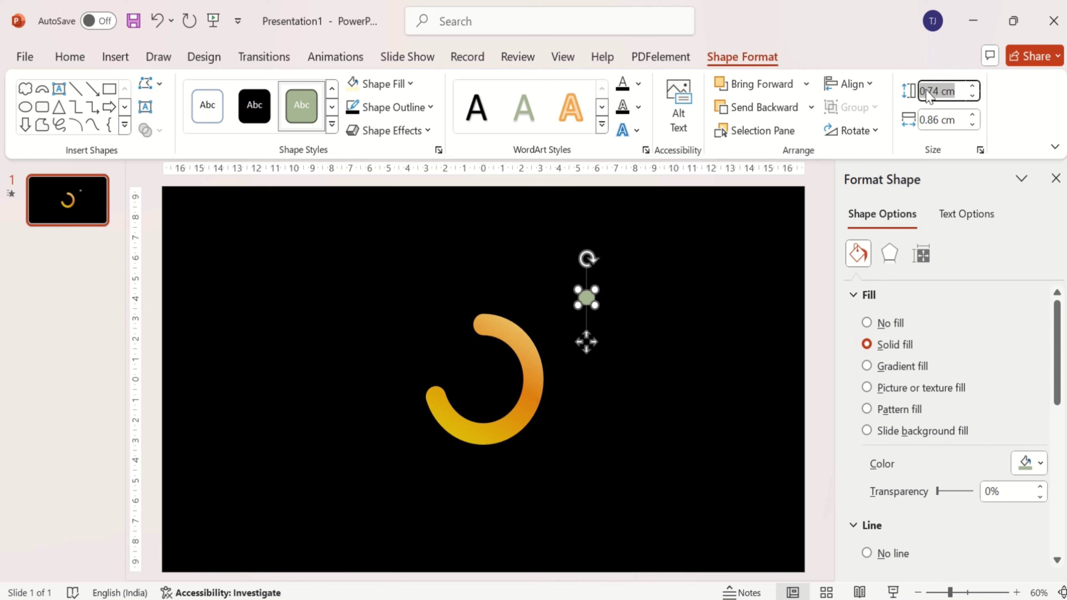
text(1.22)
key(Return)
click(931, 120)
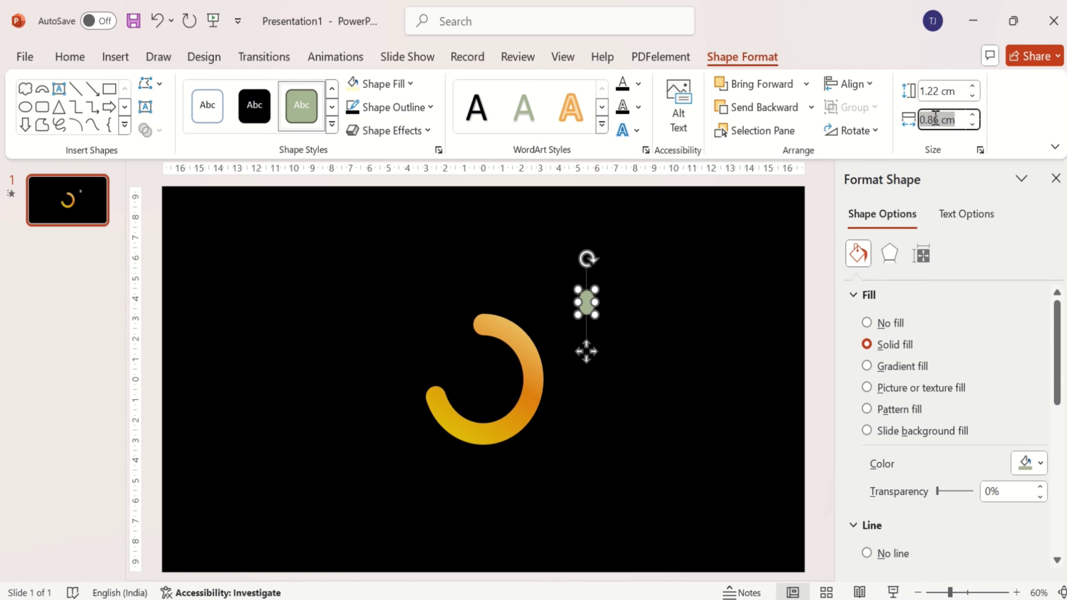
text(1.22)
key(Return)
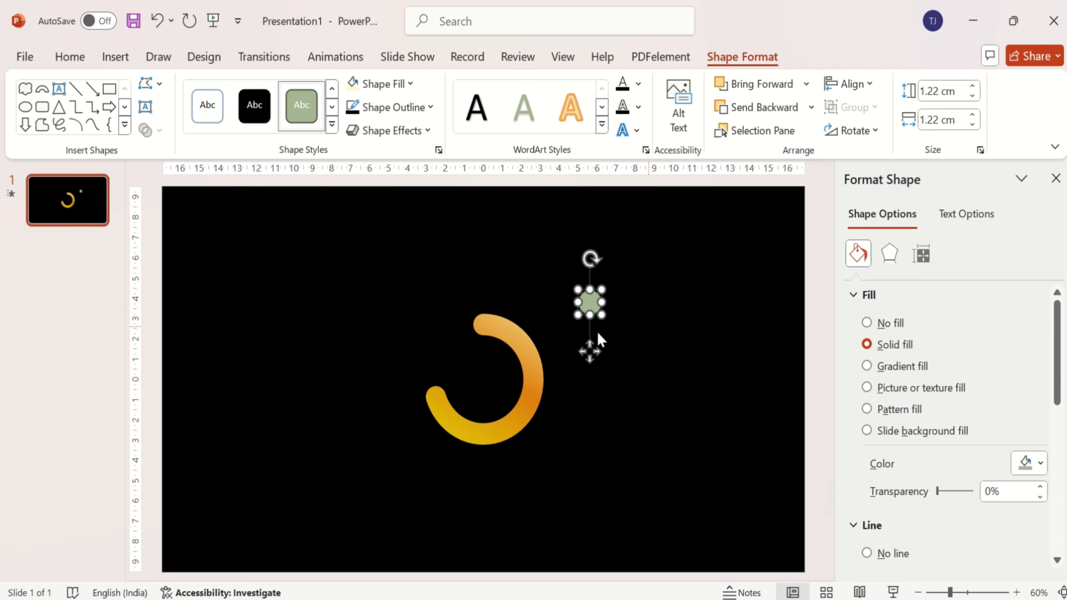
Remove the small circle's outline and give it a radial gradient fill
click(417, 107)
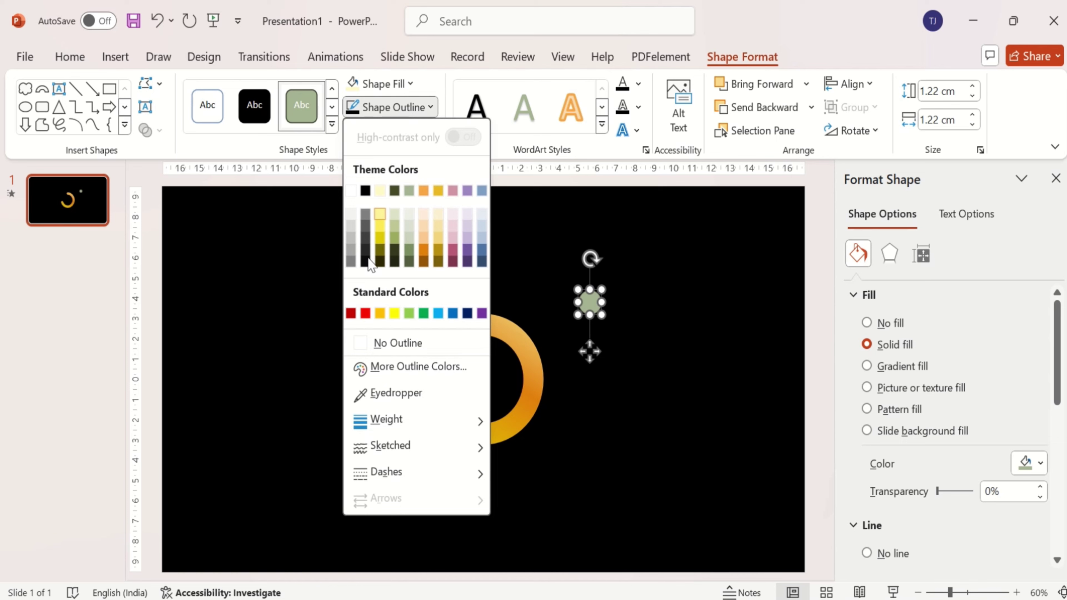
click(382, 344)
click(915, 377)
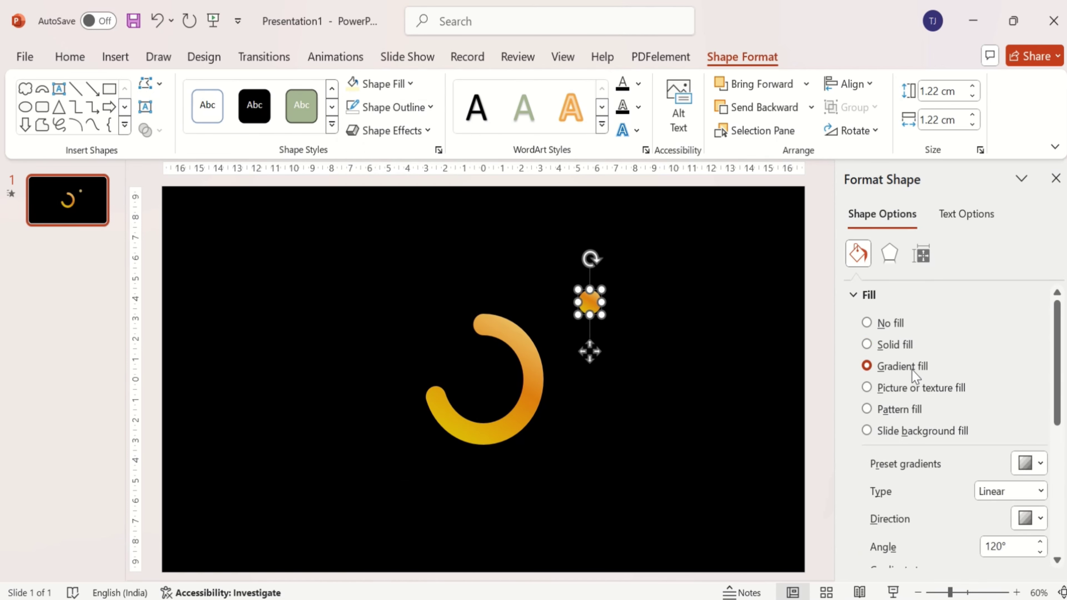
scroll(1000, 393, down, 3)
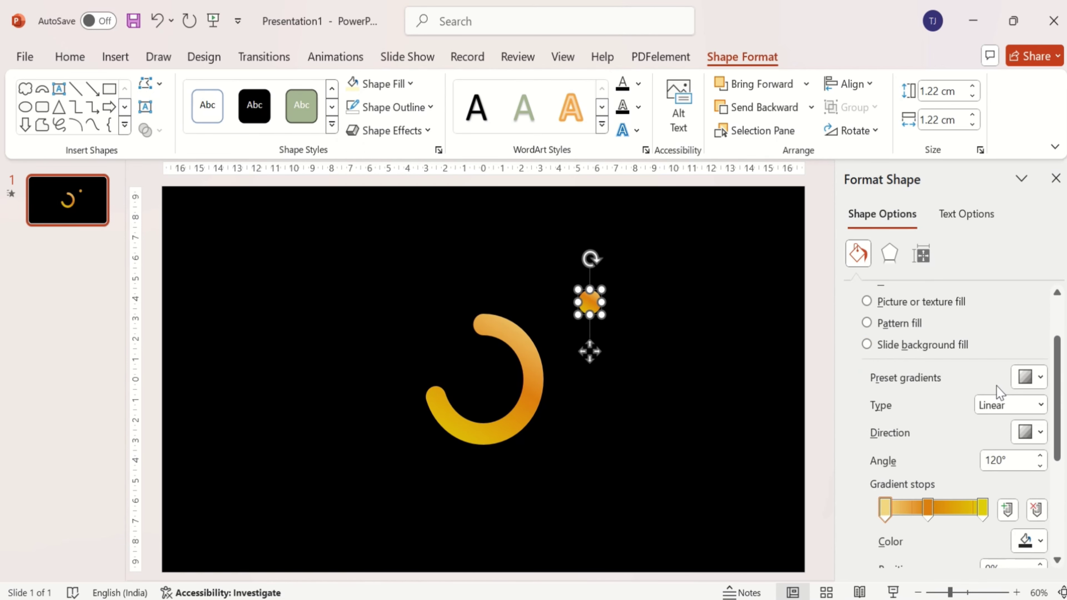
click(1026, 405)
click(1005, 439)
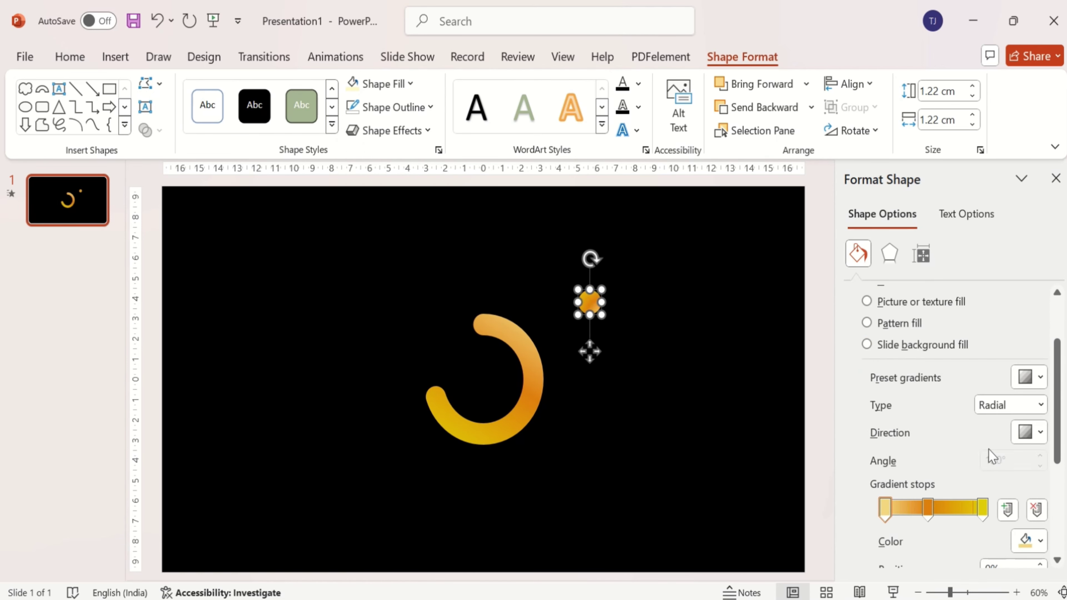
Apply the first outer shadow preset, offset to the bottom right, to the small circle
click(891, 255)
click(906, 294)
click(1041, 322)
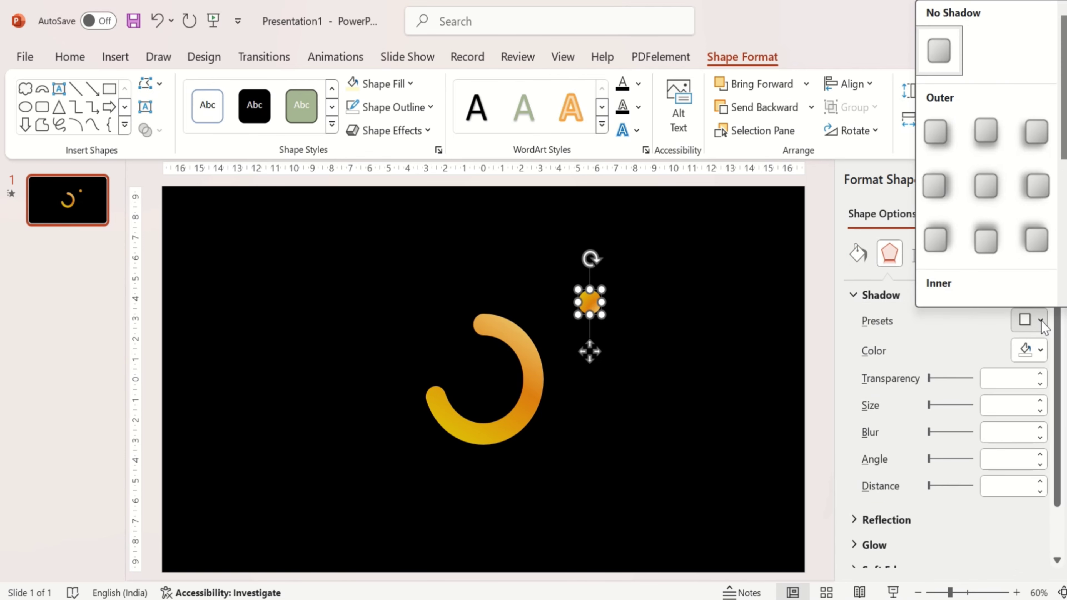
click(934, 131)
Place the small circle over the arc's top end and reduce its shadow's transparency
drag(590, 351, 483, 373)
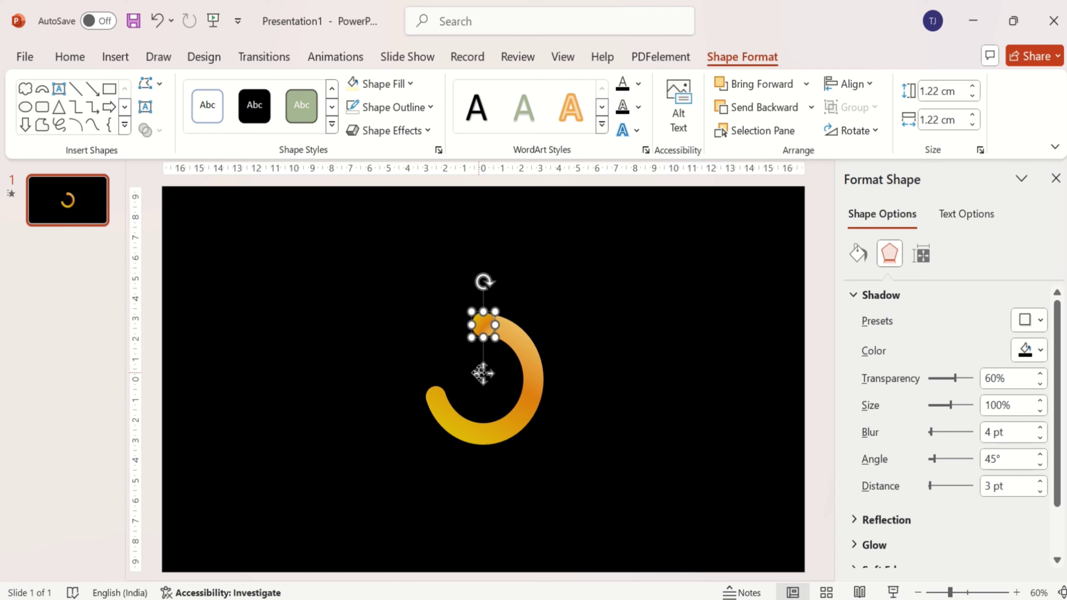
drag(955, 379, 935, 383)
click(623, 405)
Show the slide's animation list and preview the arc's Wheel animation
click(490, 328)
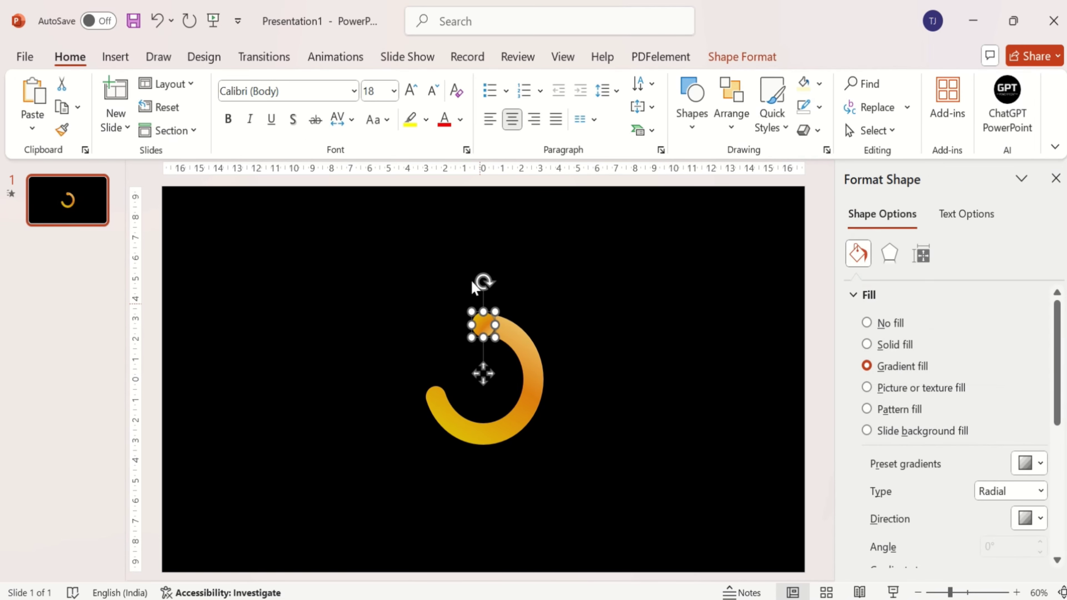
click(353, 60)
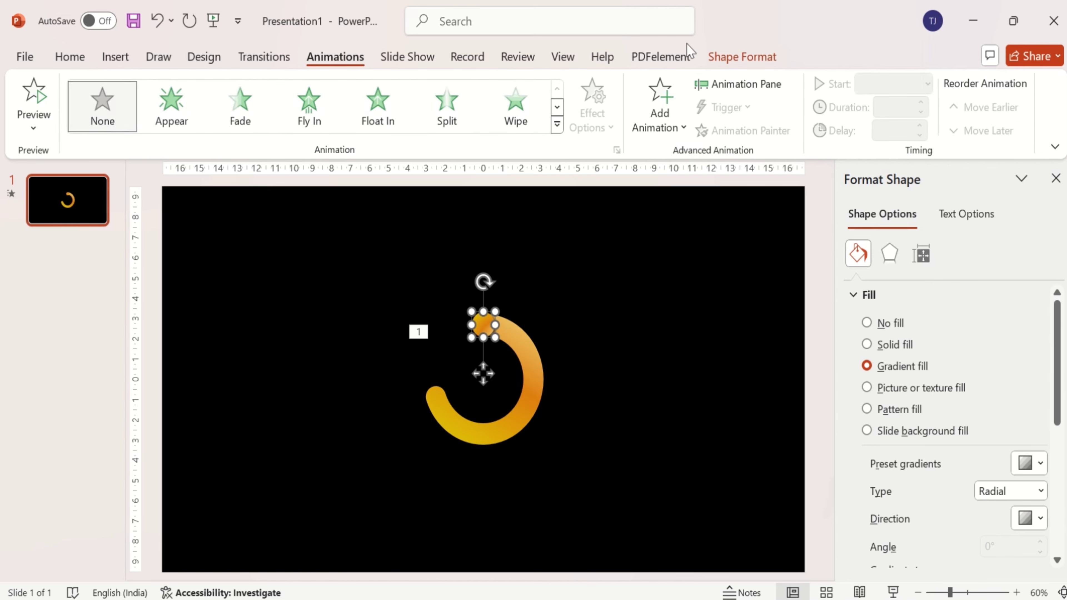
click(740, 84)
click(925, 246)
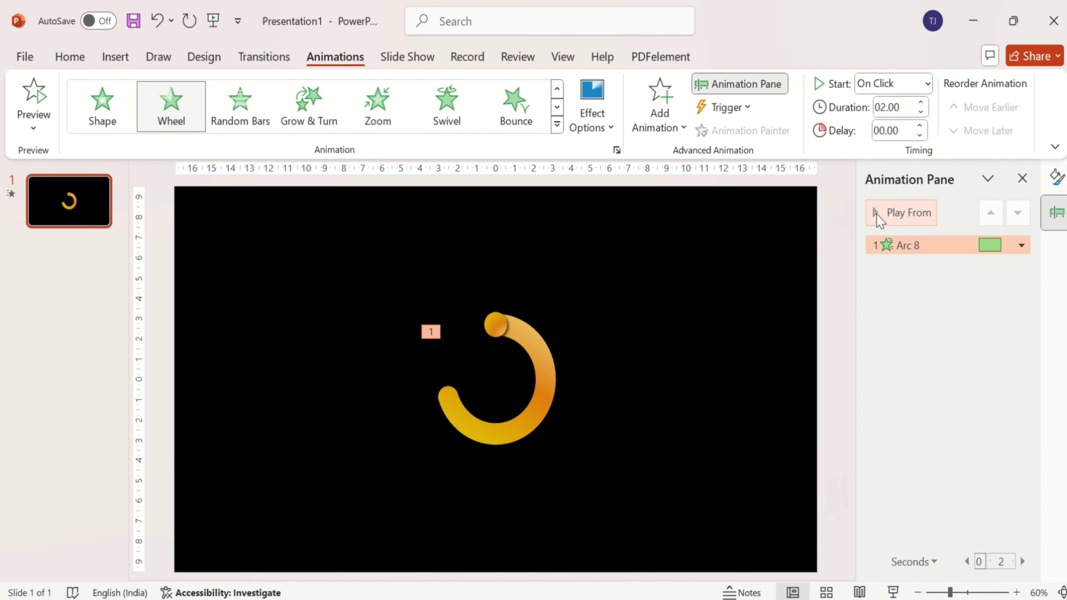
click(878, 213)
Move the arc and its small circle together to about 10 cm left of the slide's centre
drag(357, 281, 675, 514)
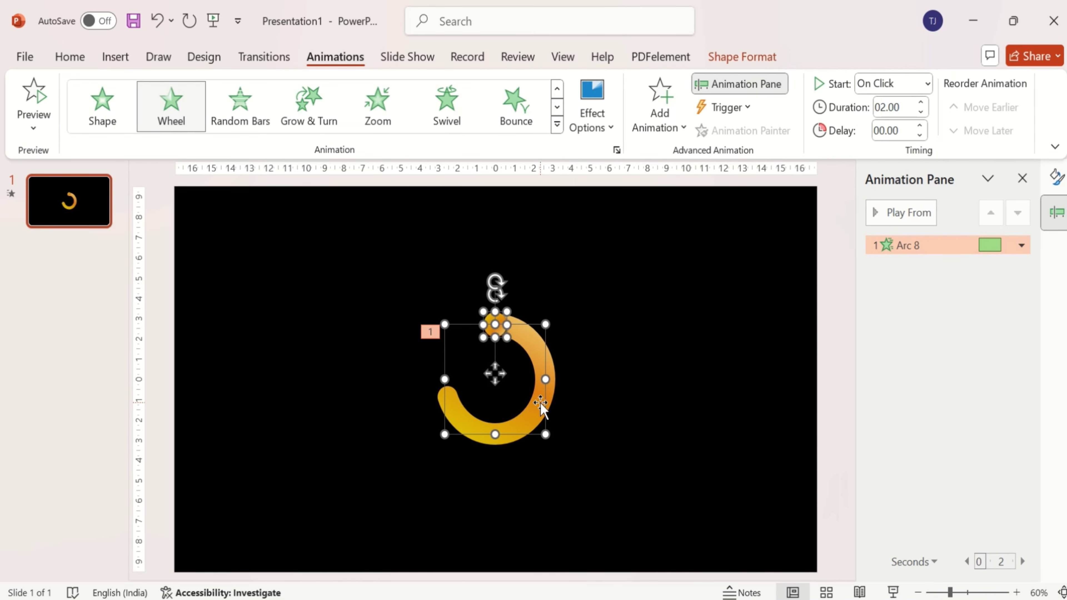
key(Left)
key(Left)
key(Left)
key(Left)
key(Left)
key(Left)
key(Left)
key(Left)
key(Left)
key(Left)
key(Left)
key(Left)
key(Left)
key(Left)
key(Left)
key(Left)
key(Left)
key(Left)
key(Left)
key(Left)
key(Left)
key(Left)
key(Left)
key(Left)
key(Left)
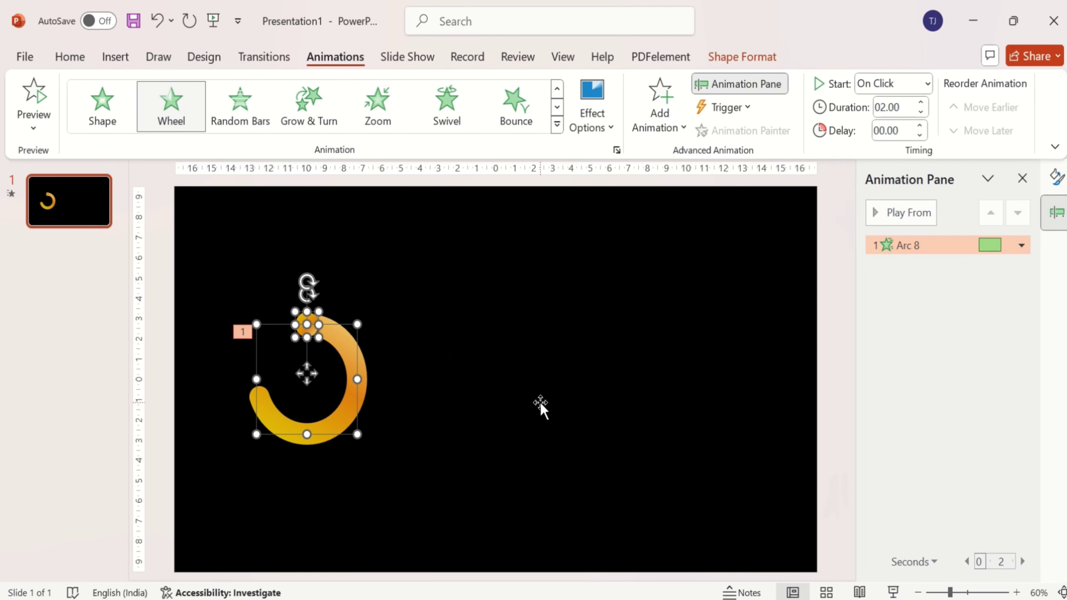
Duplicate the arc and circle pair twice, placing the copies evenly spaced at the slide's centre and right side
key(ctrl+d)
drag(361, 418, 545, 408)
key(ctrl+d)
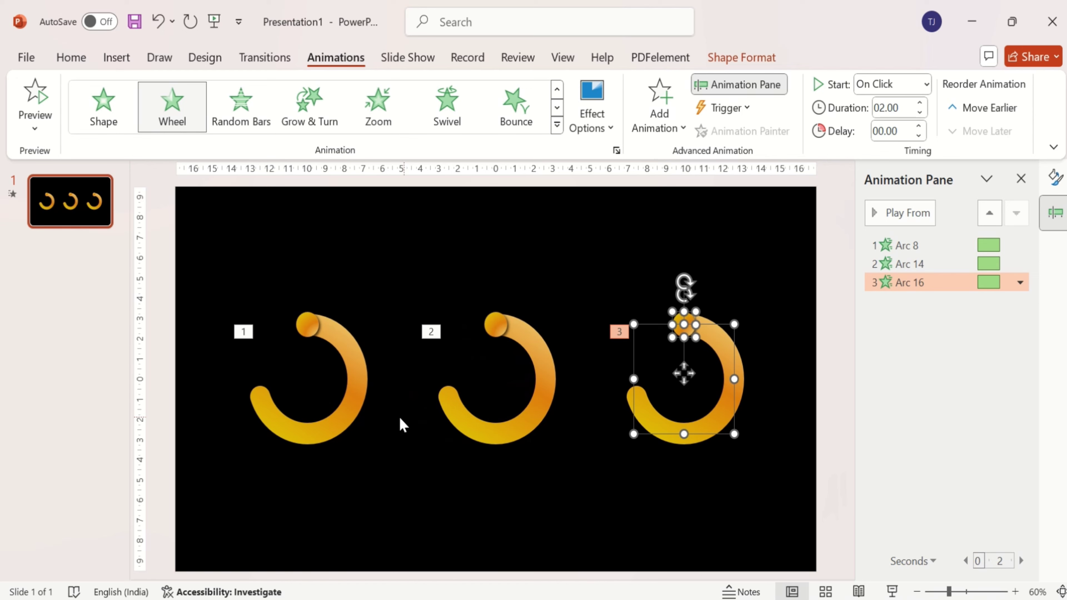
Insert a text box inside the left arc with the text 70%
click(80, 62)
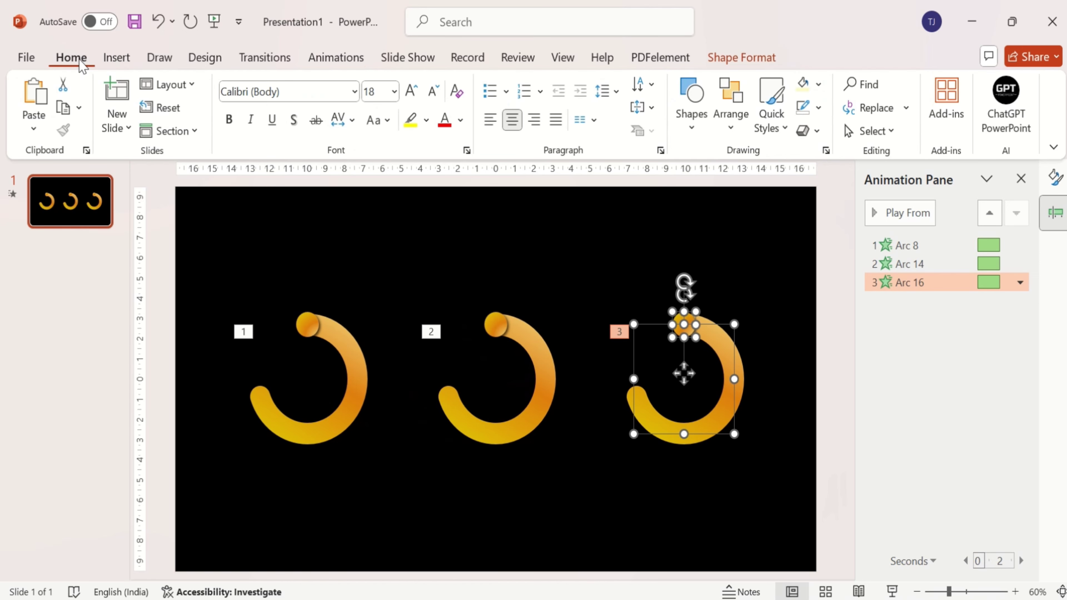
click(693, 126)
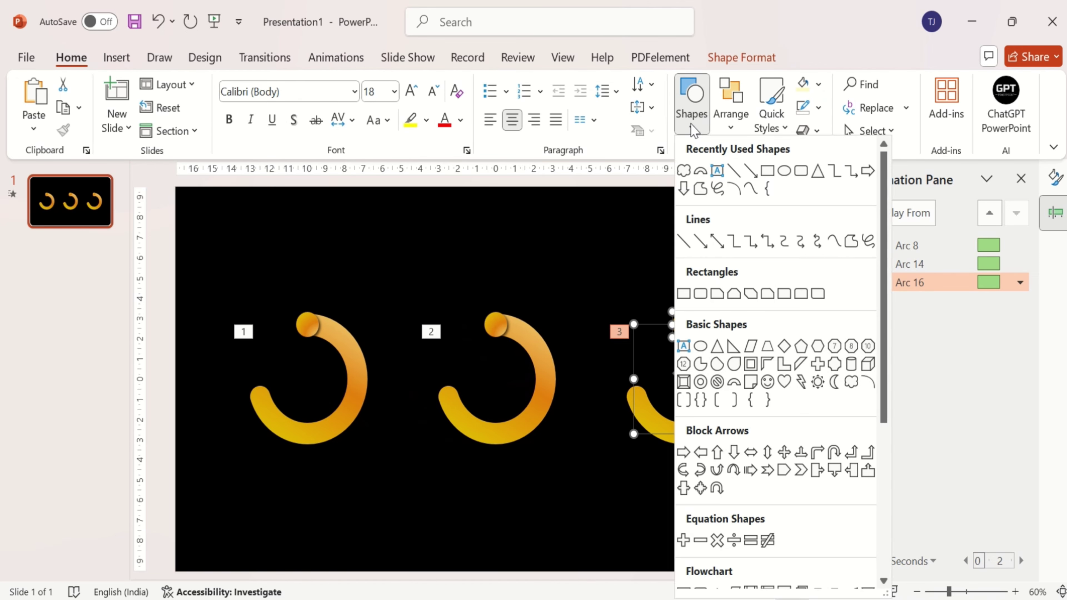
click(717, 172)
drag(278, 360, 342, 400)
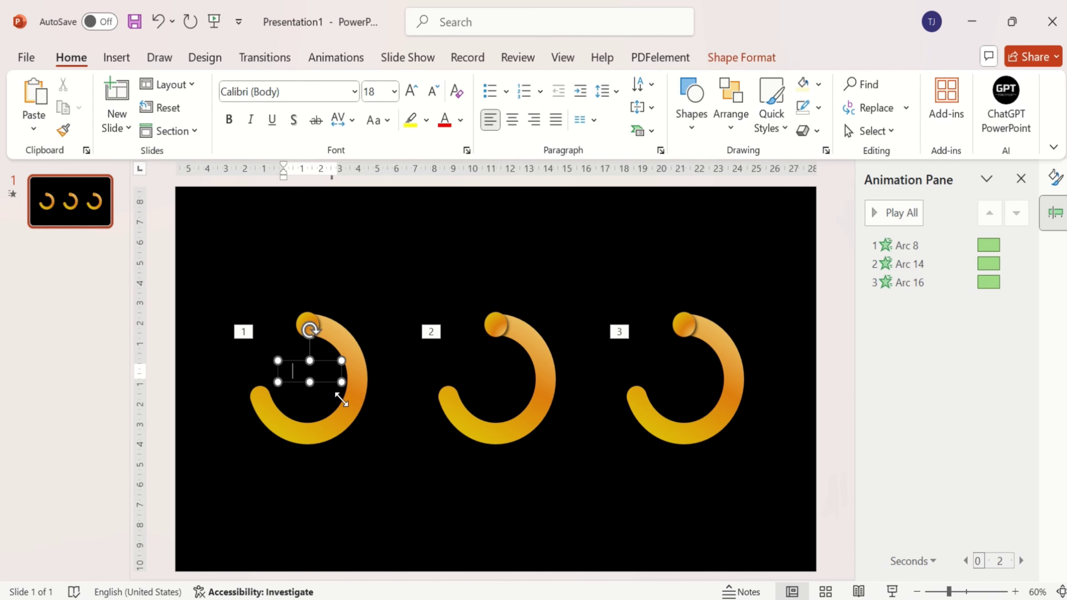
text(70%)
Set the font colour of the 70% text to white
key(ctrl+a)
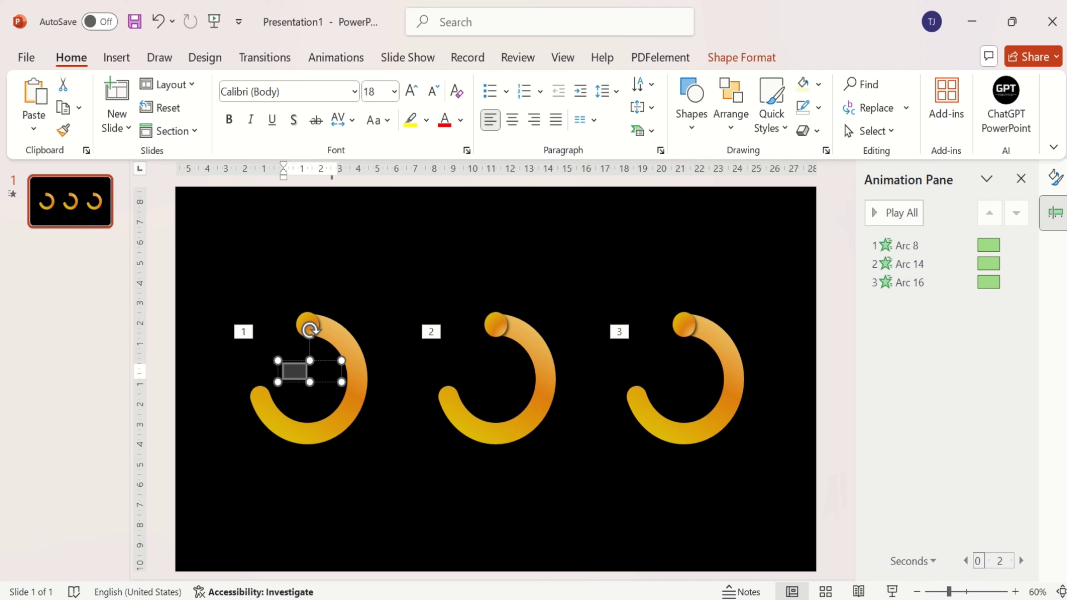
click(461, 120)
click(453, 202)
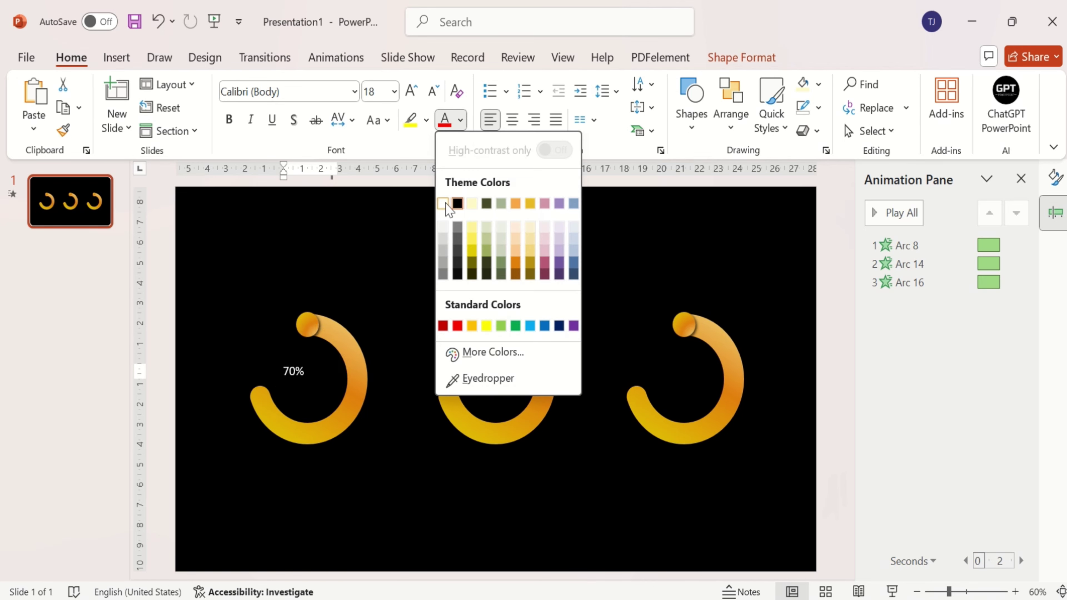
Centre the 70% text in its text box and set its font size to 32
click(513, 121)
click(378, 92)
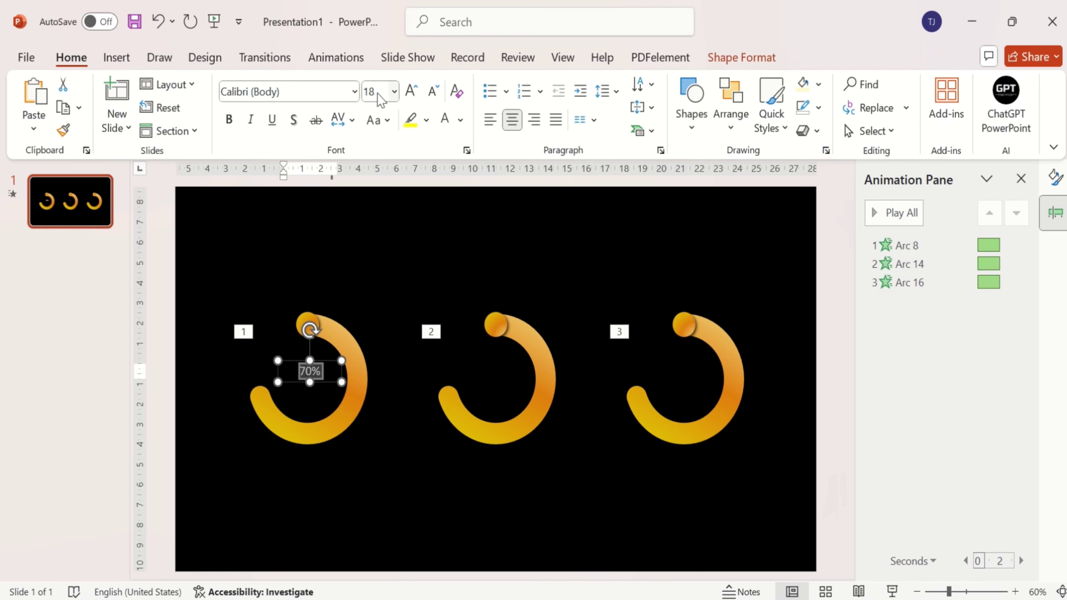
text(32)
key(Return)
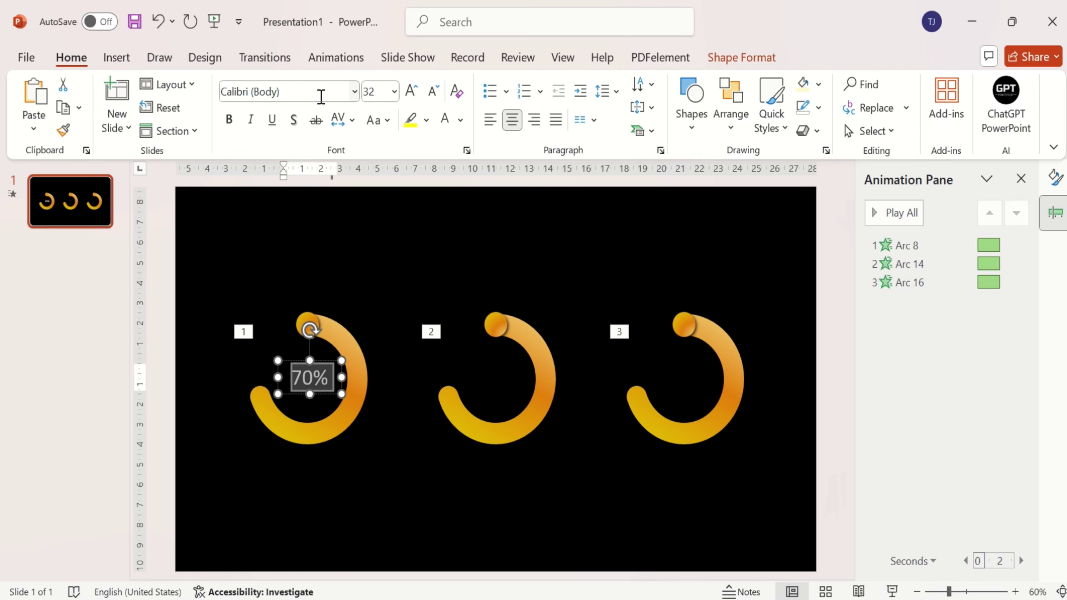
Change the 70% label's font to Bahnschrift and make it bold
click(355, 93)
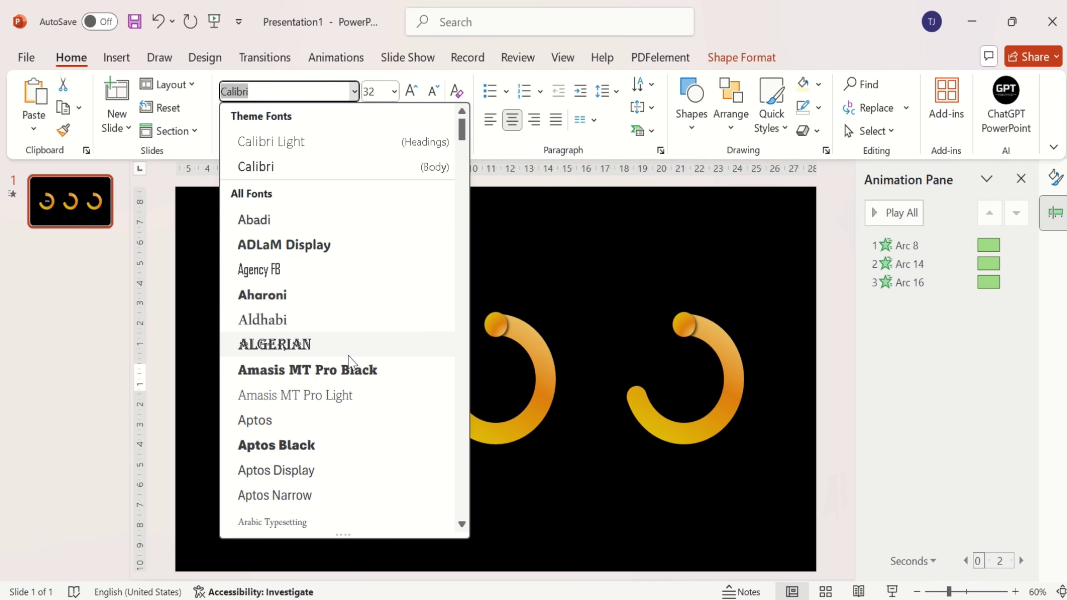
scroll(351, 363, down, 4)
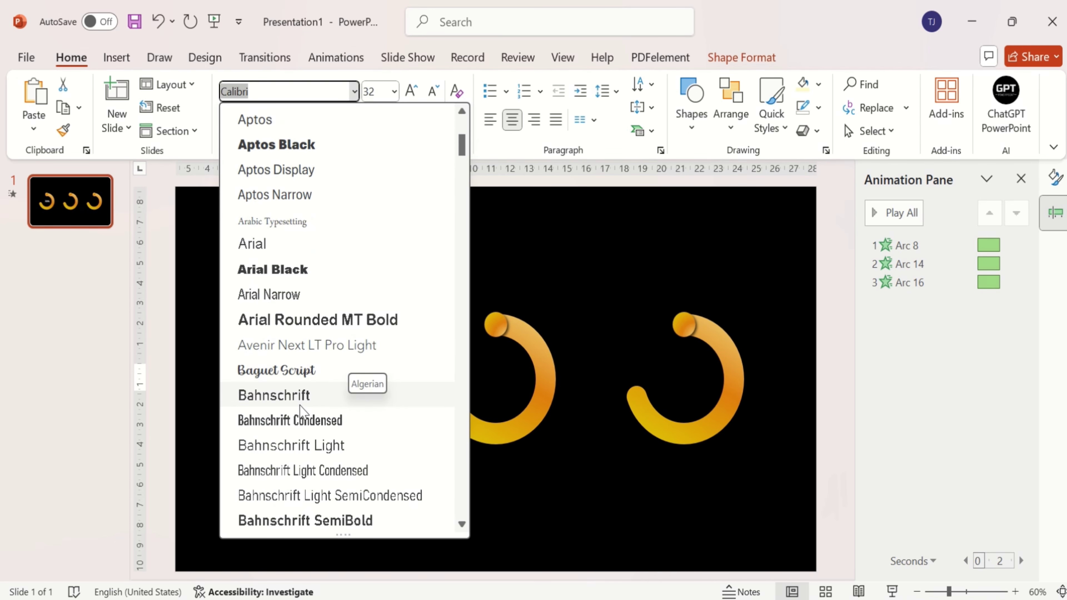
click(303, 396)
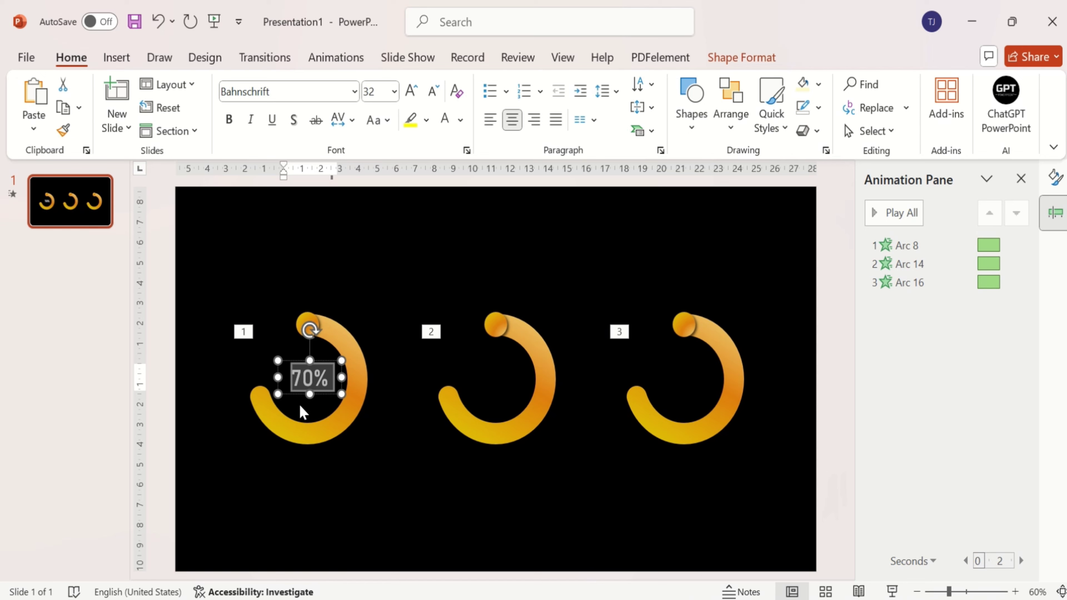
key(ctrl+b)
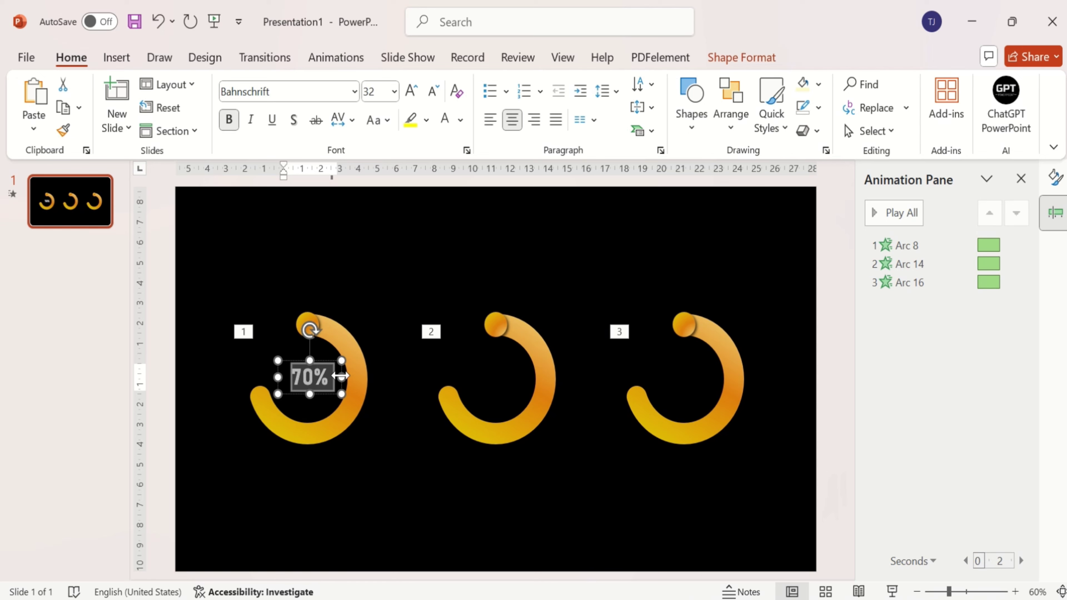
Centre the 70% label in the left arc and place copies of it inside the middle and right arcs
click(321, 393)
drag(321, 393, 509, 394)
key(ctrl+d)
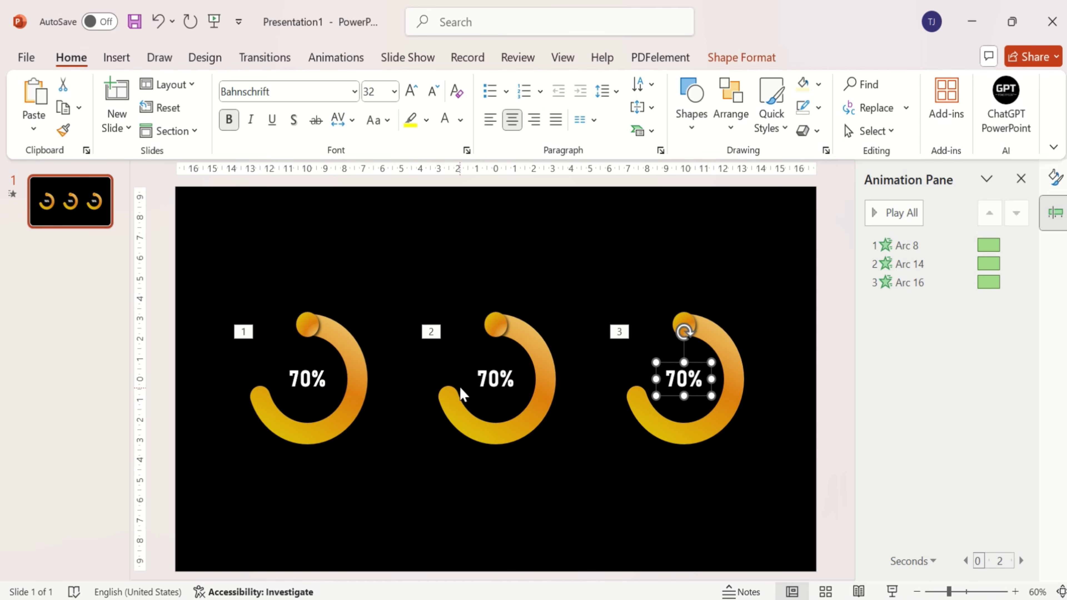
Change the middle arc's label to 80% and the right arc's label to 90%
click(486, 381)
text(8)
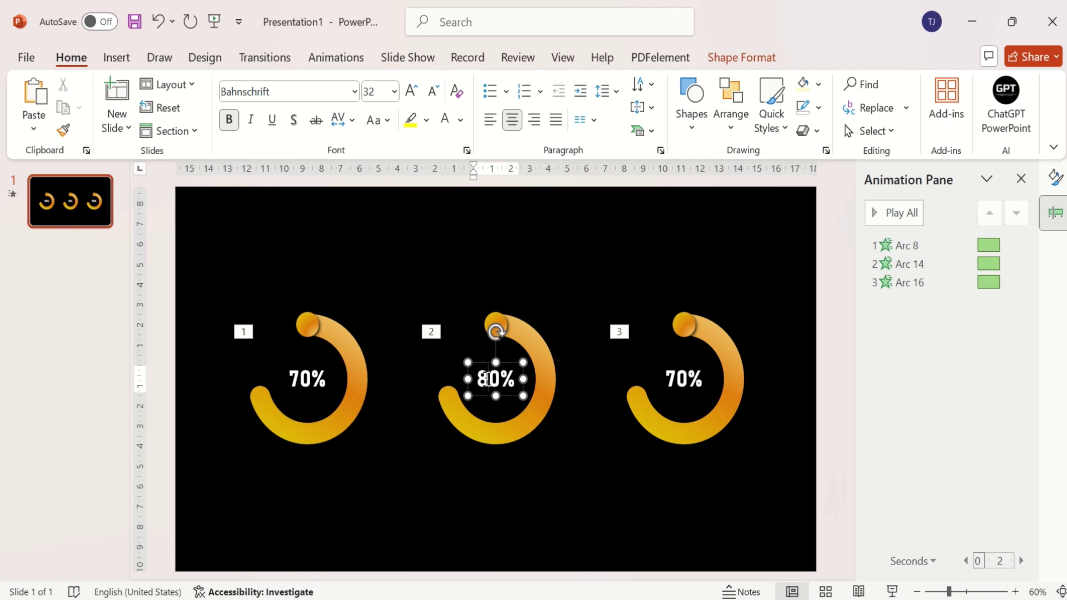
click(677, 384)
key(BackSpace)
text(9)
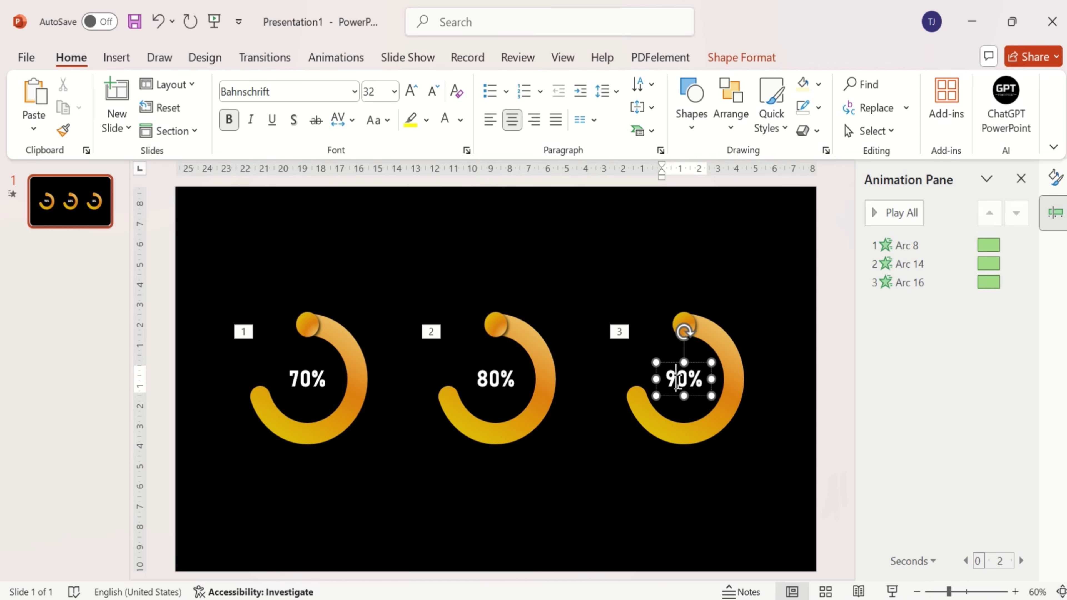
click(702, 397)
drag(703, 397, 705, 397)
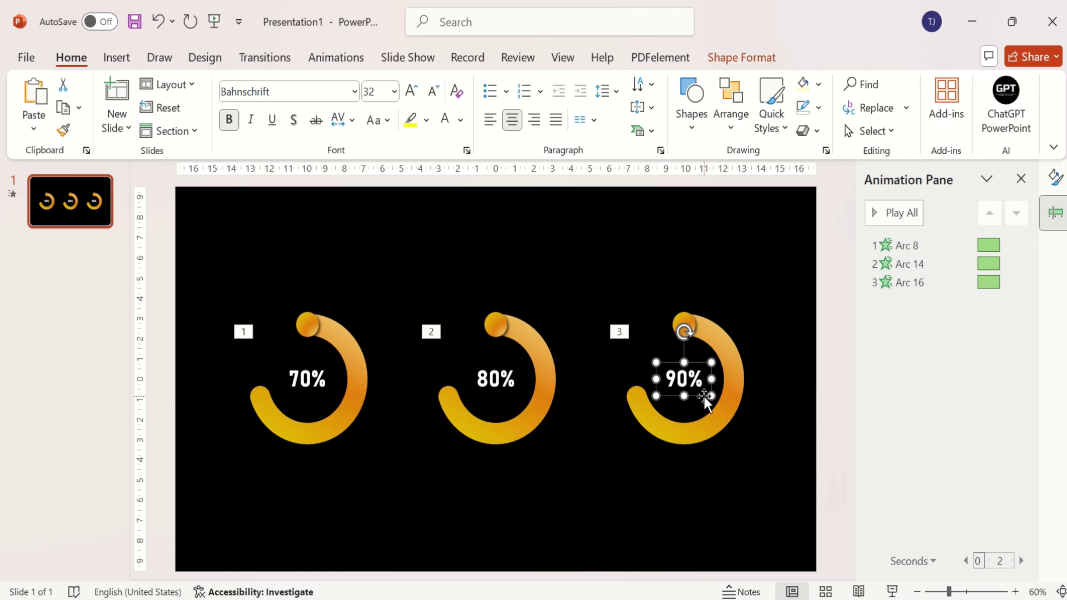
Shorten the lower end of the left arc to suit 70% and lengthen the middle arc's end slightly for 80%
click(318, 422)
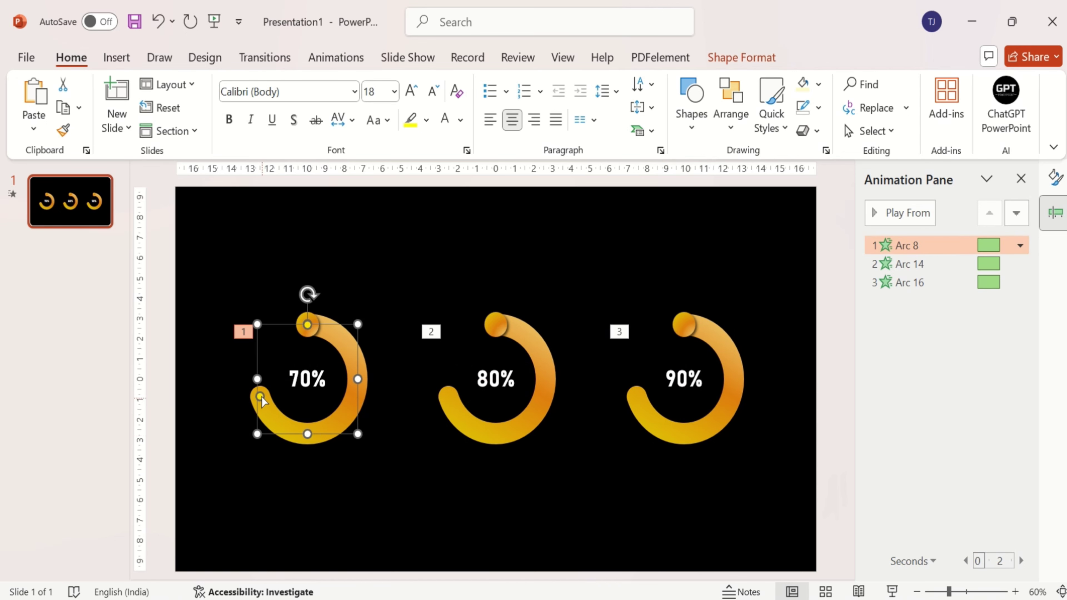
drag(261, 398, 271, 416)
click(459, 410)
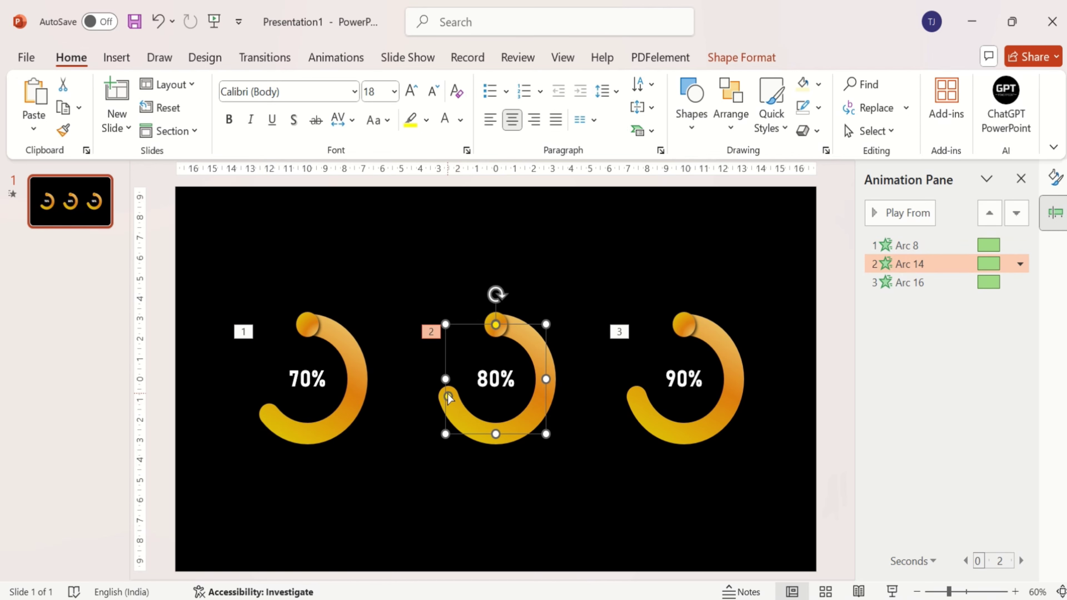
drag(448, 396, 443, 385)
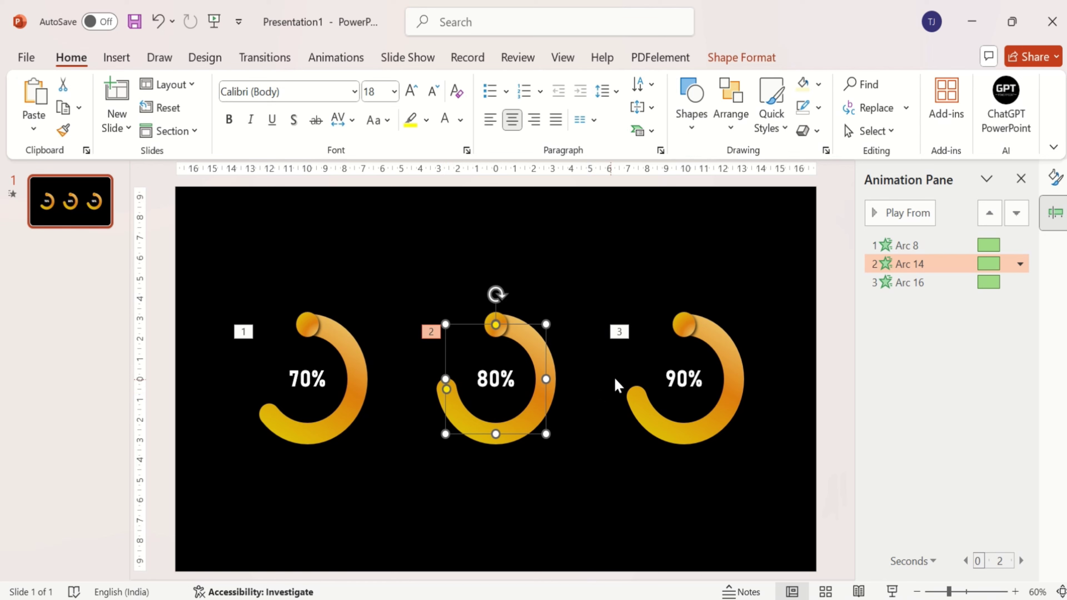
Adjust the lower end of the right arc to suit its 90% label
click(637, 392)
click(638, 397)
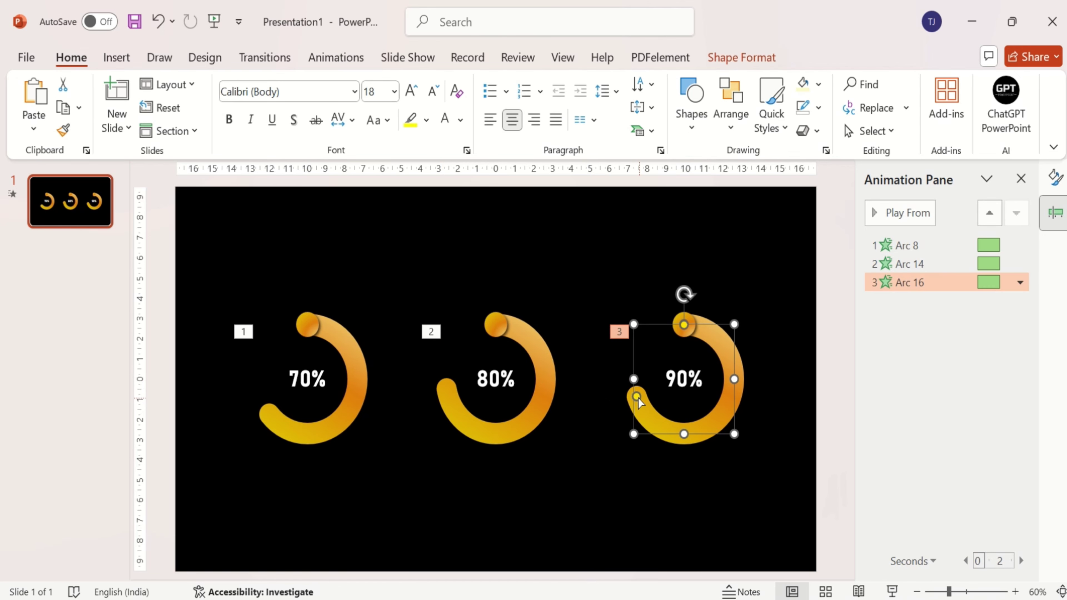